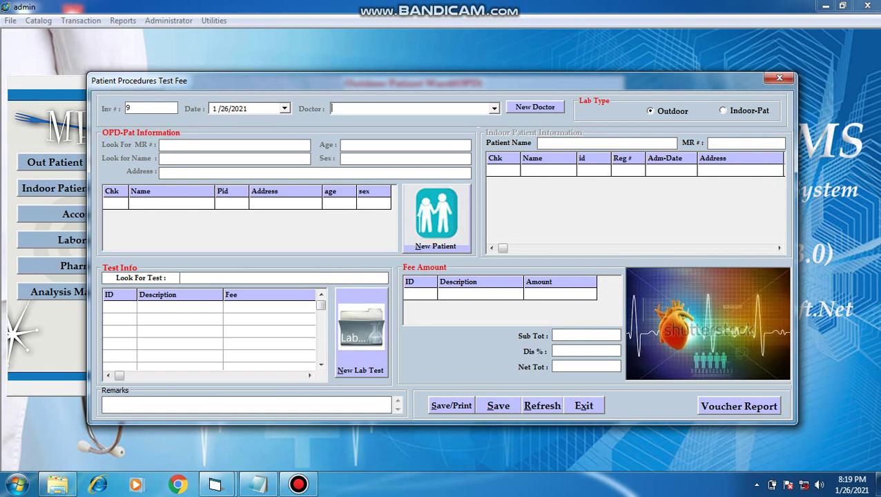
Assign the first listed doctor to the outdoor procedure invoice, then find the patient by MR number and select the matching record
key("Down")
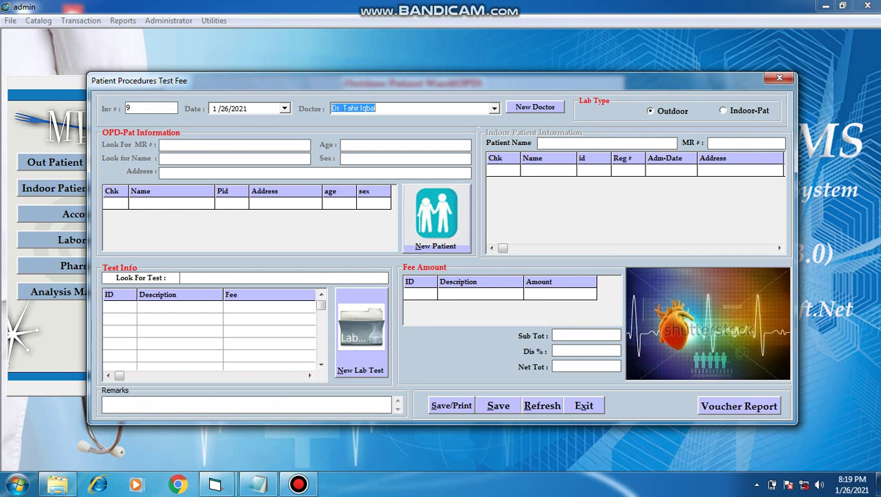
key("Tab")
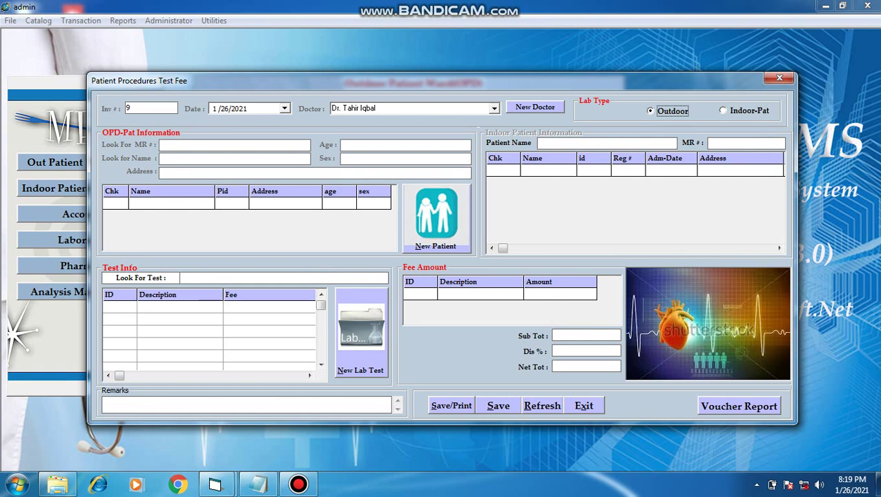
key("Tab")
type("1")
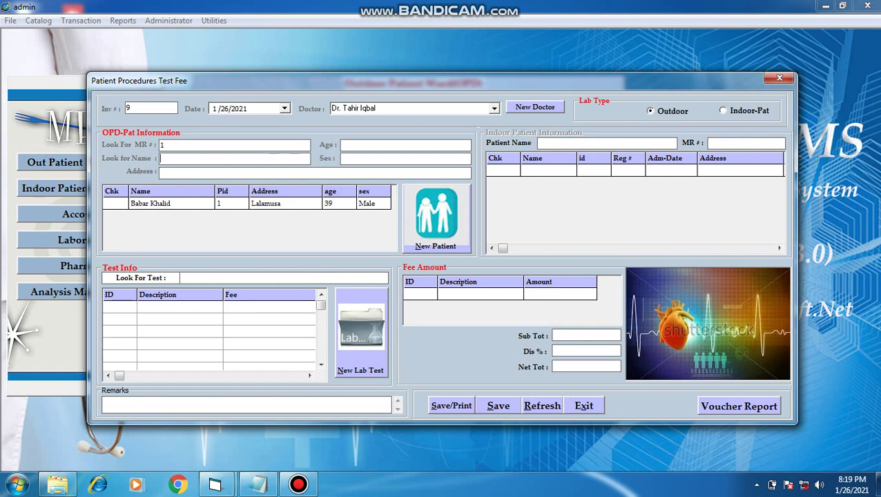
key("Tab")
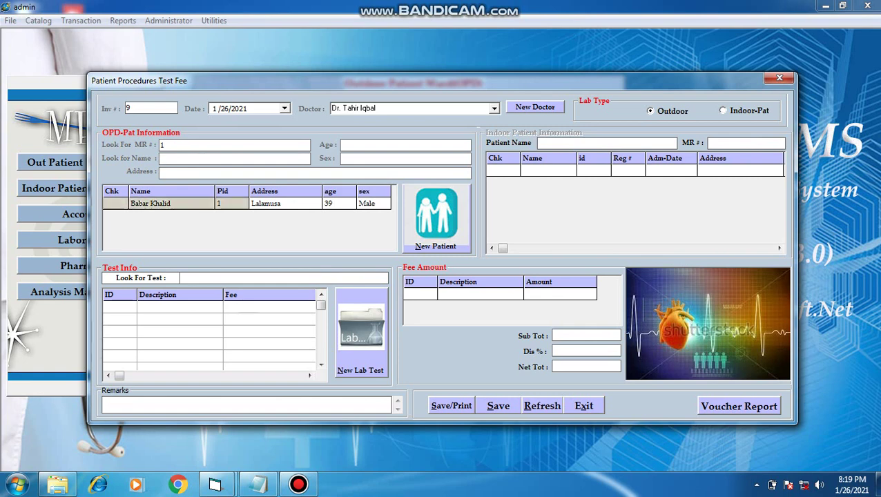
key("Return")
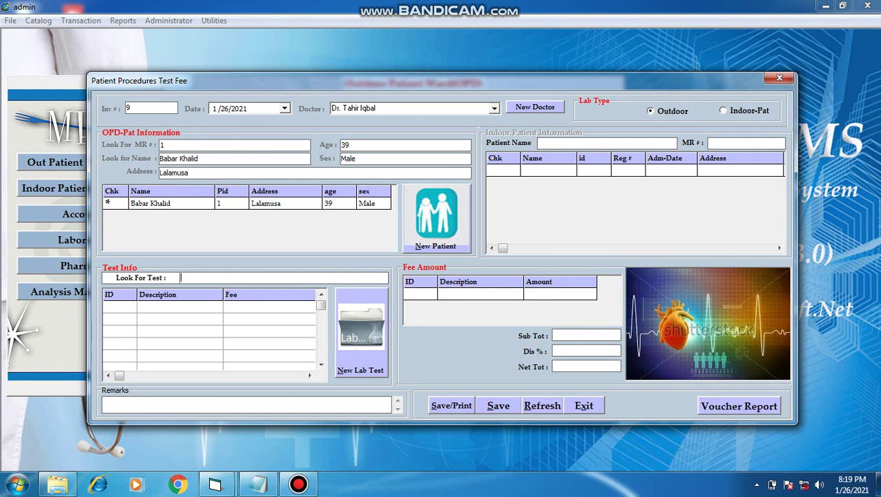
Look up tests starting with "m", add the MRI test to the patient's fee invoice, and save it
type("m")
key("Tab")
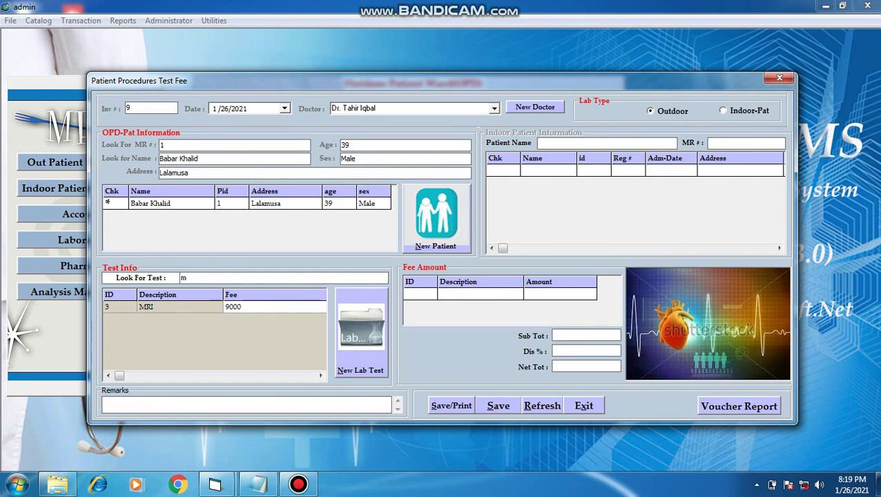
key("Return")
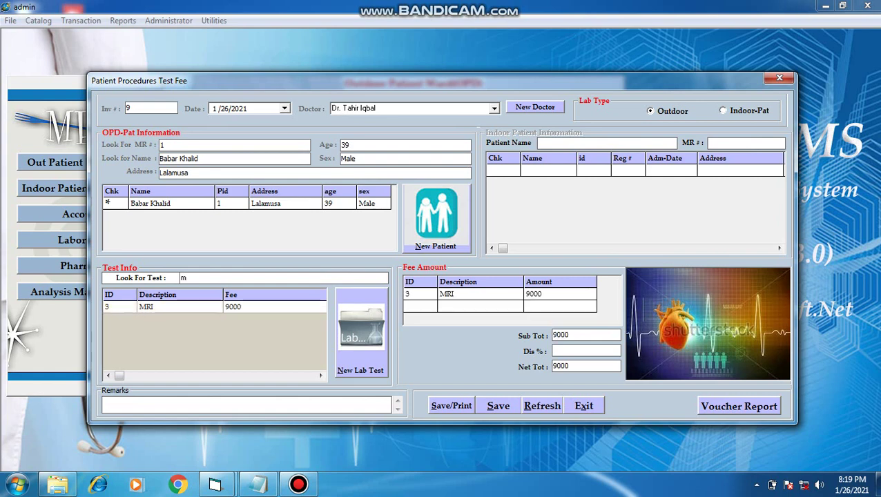
key("alt+s")
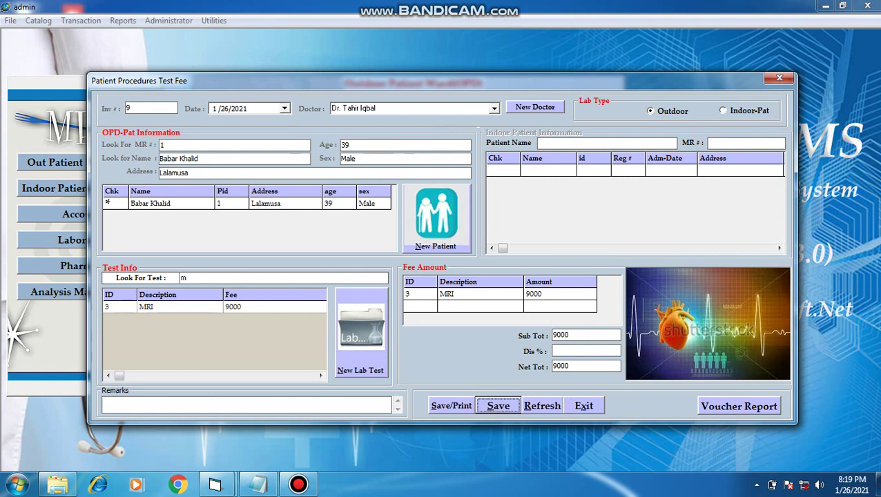
key("space")
Preview the procedure fee voucher for the saved invoice, then close the voucher and the Patient Procedures Test Fee form
left_click(739, 406)
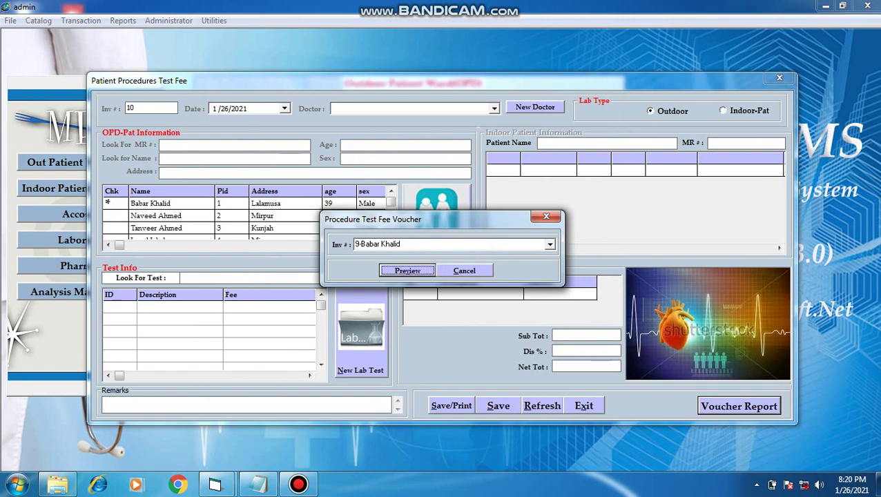
key("Return")
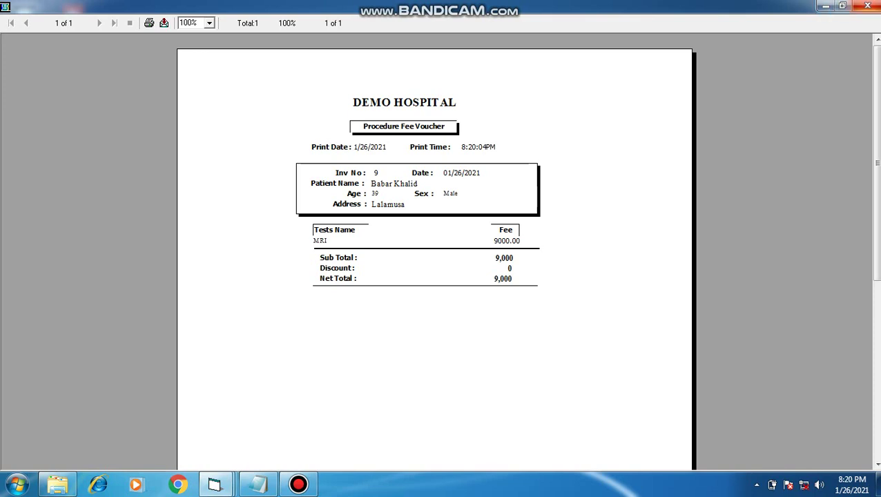
left_click(867, 5)
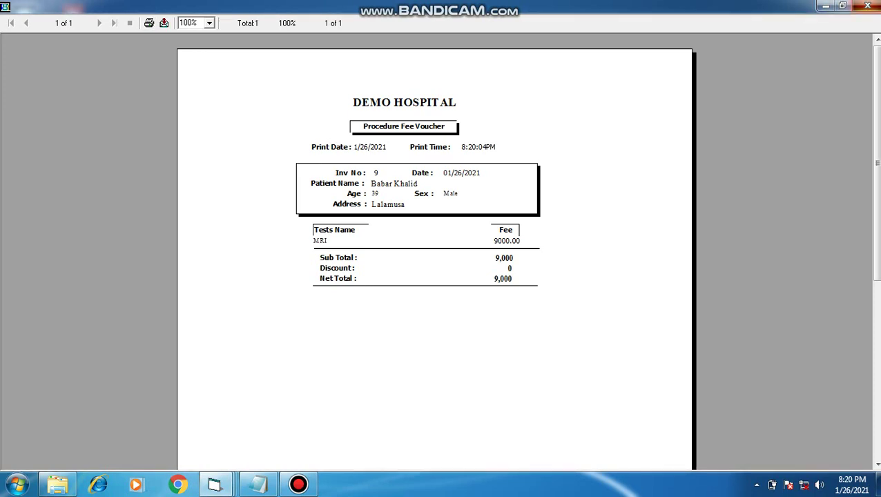
left_click(545, 217)
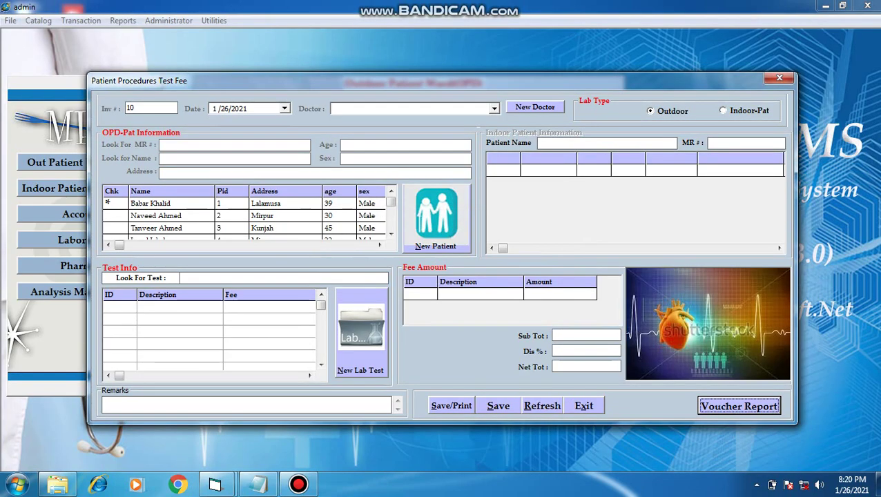
left_click(583, 405)
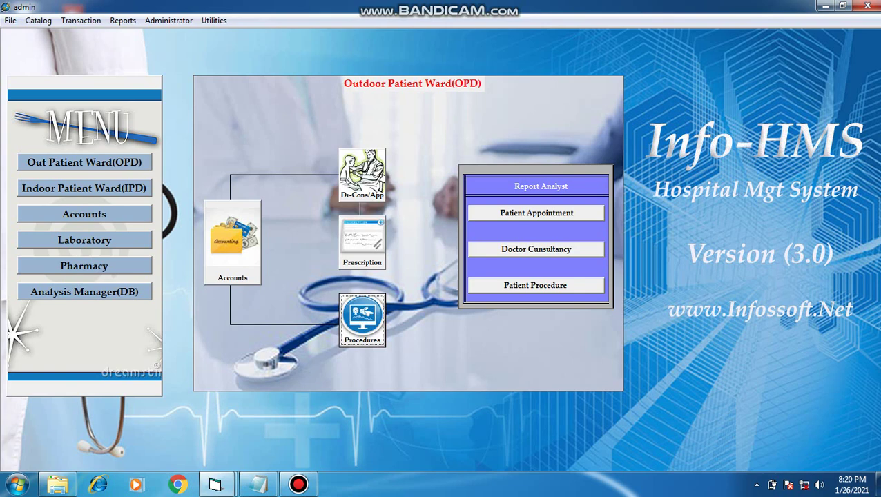
Preview the date-wise OPD doctor consultancy fee report for 1/26/2021, then close the preview
left_click(536, 249)
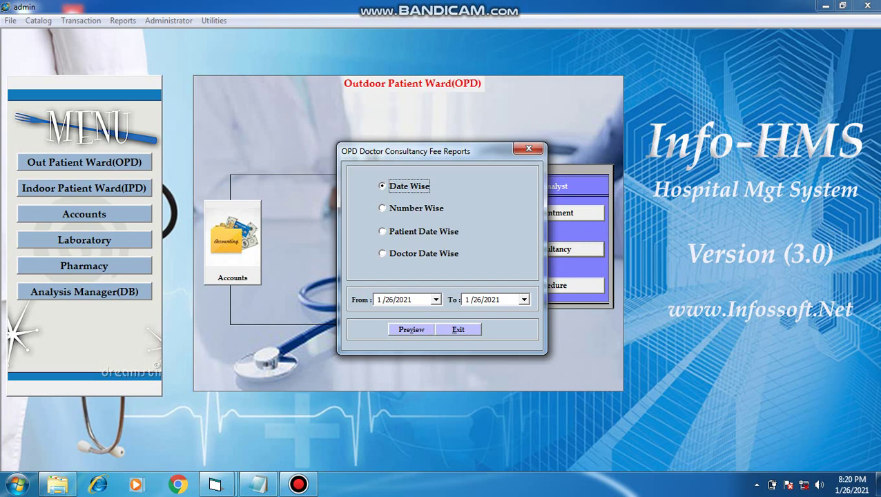
left_click(411, 329)
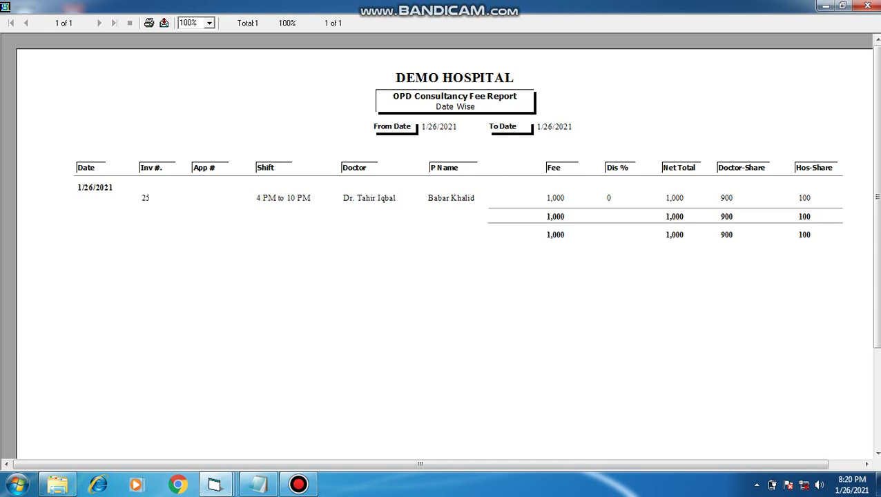
key("alt+F4")
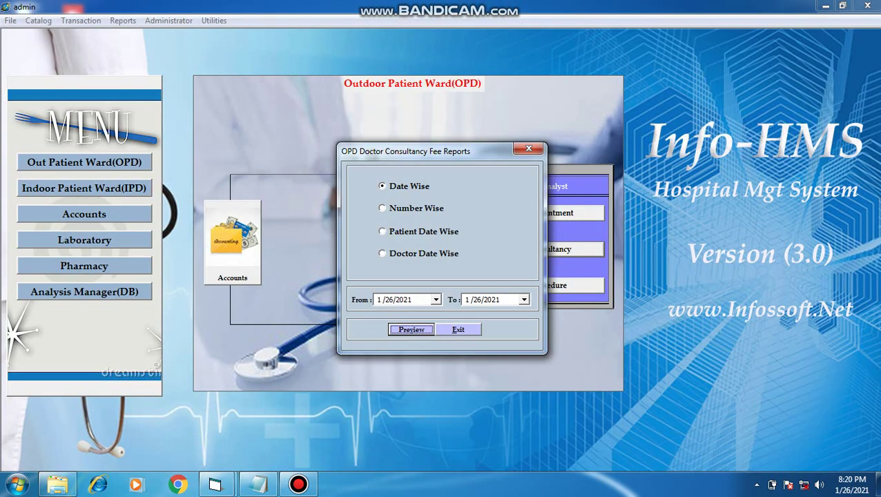
Preview the Patient Date Wise consultancy fee report for the first listed patient on 1/26/2021, then close the preview
left_click(416, 209)
left_click(423, 233)
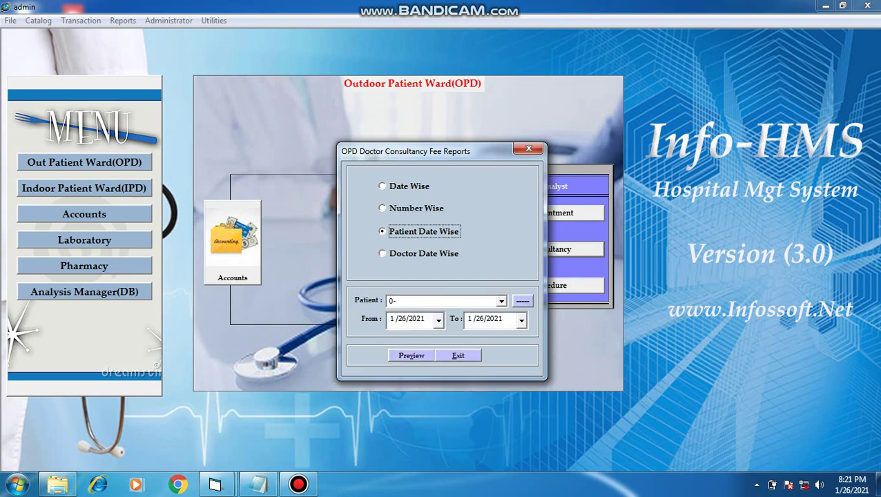
left_click(522, 302)
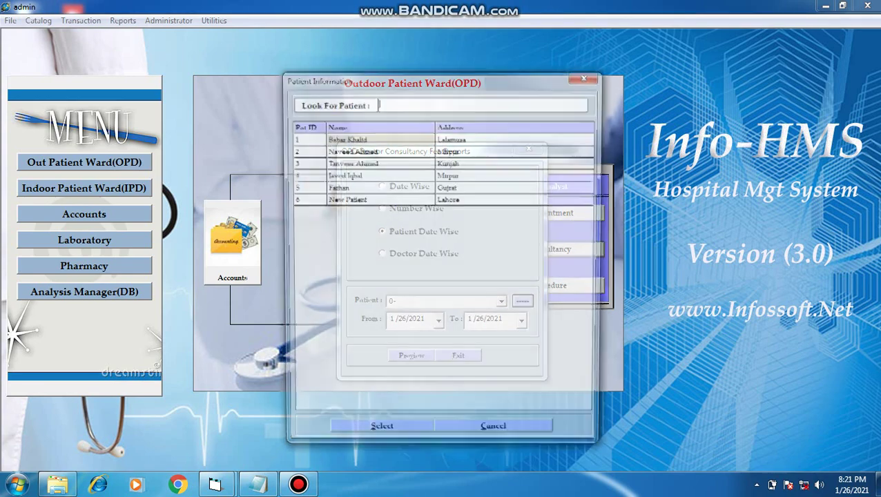
double_click(359, 138)
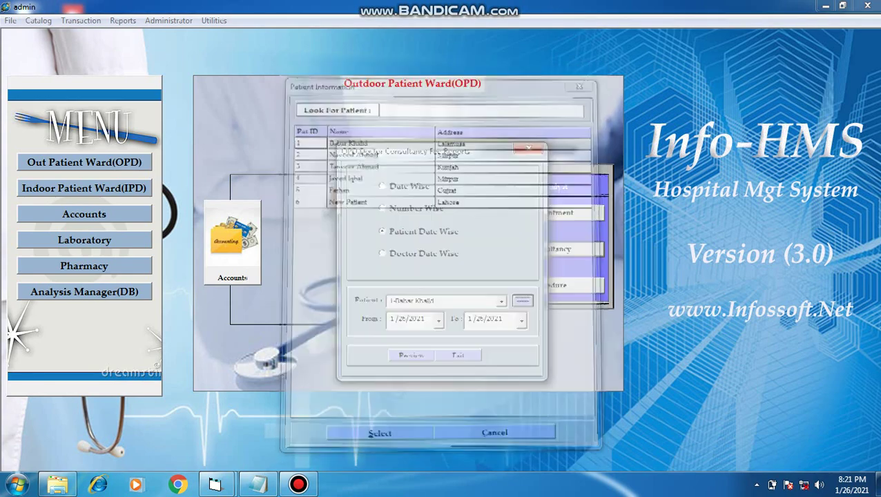
left_click(438, 321)
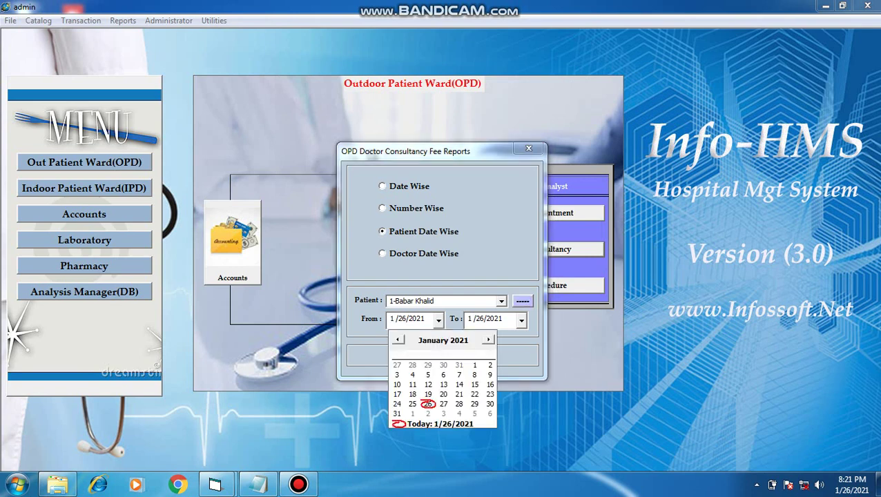
key("Escape")
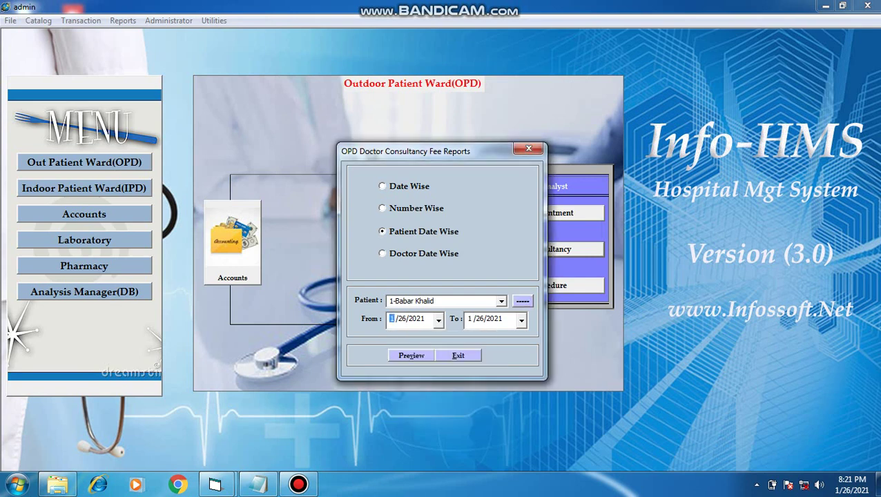
key("Tab")
key("Tab")
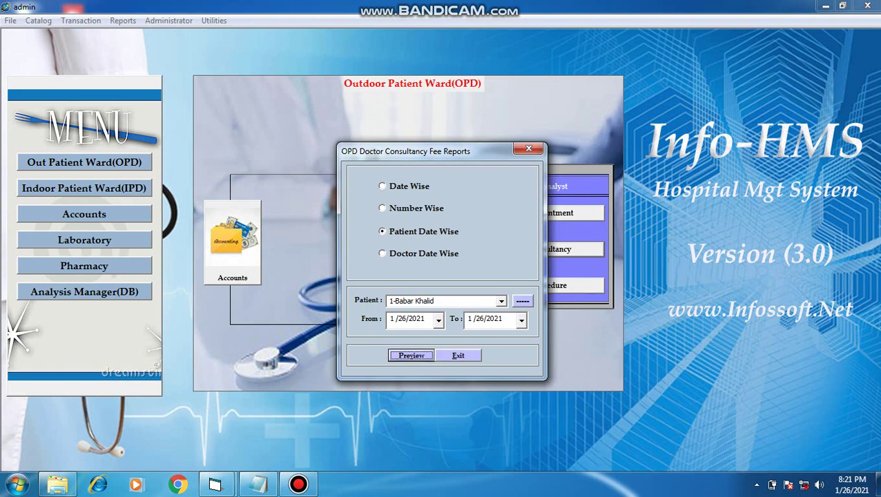
key("Return")
left_click(868, 6)
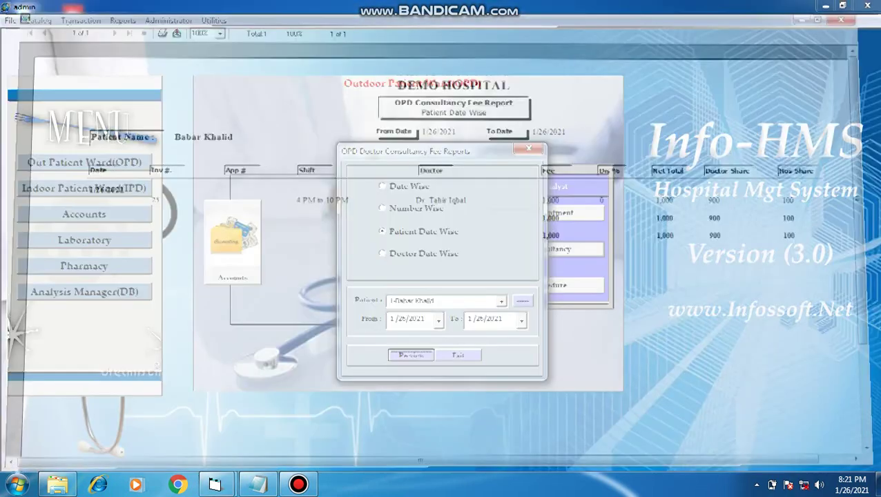
Preview the Doctor Date Wise consultancy fee report for the first listed doctor on 1/26/2021, then close the report and its dialog
left_click(383, 253)
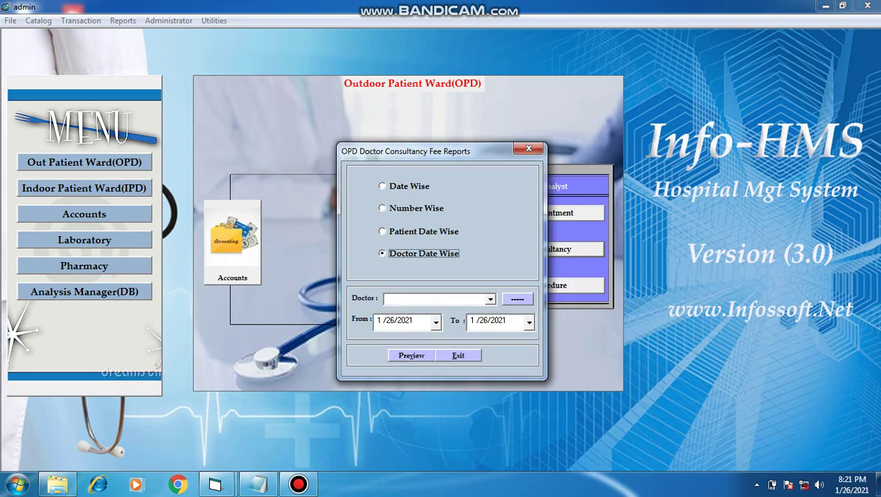
left_click(517, 299)
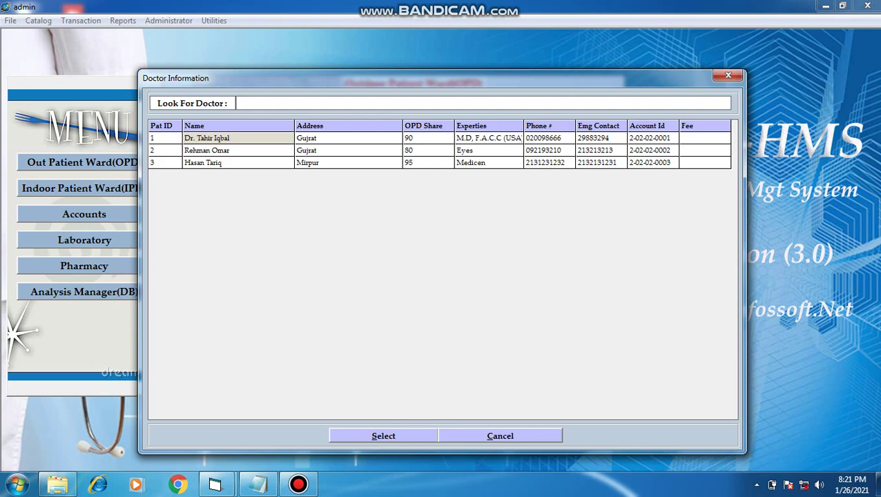
double_click(239, 138)
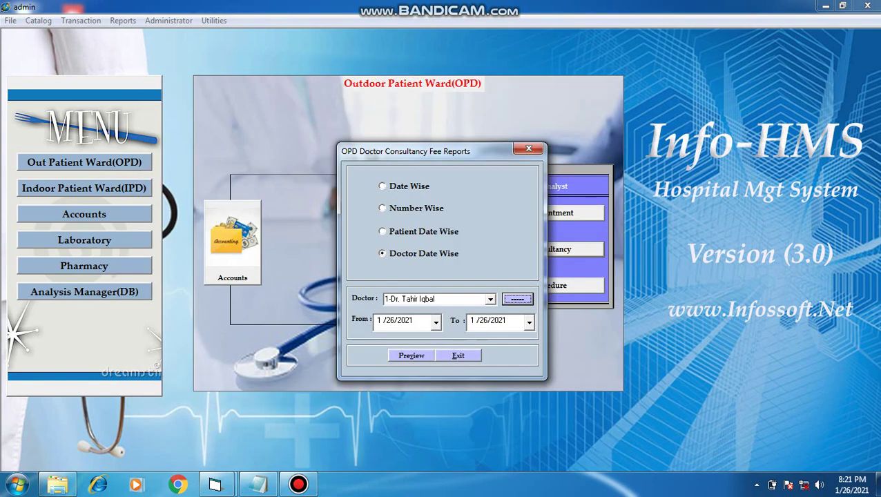
left_click(405, 321)
left_click(436, 323)
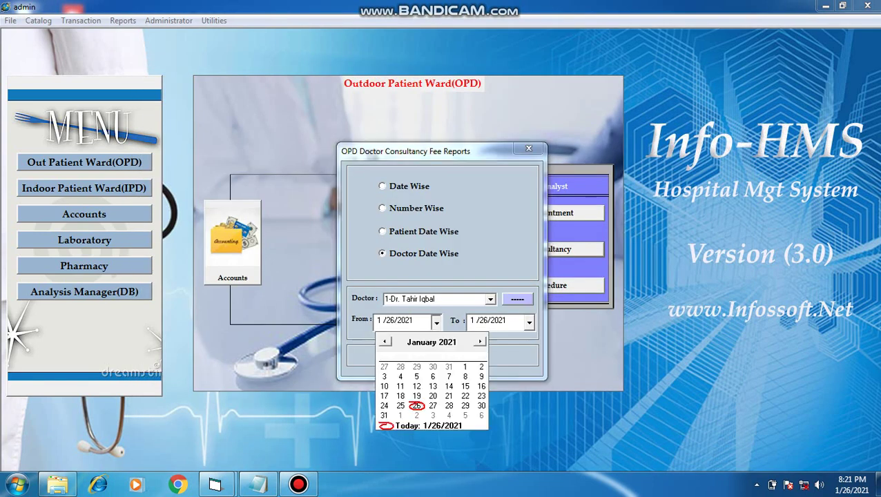
left_click(436, 323)
left_click(529, 323)
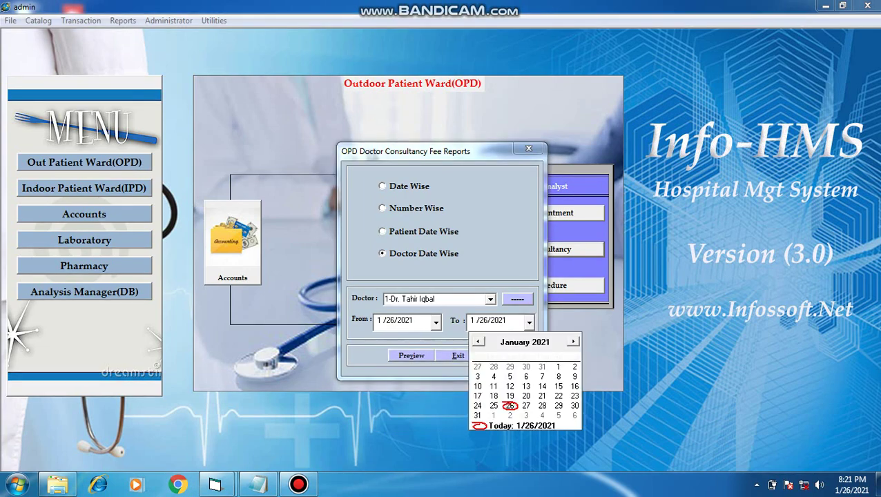
left_click(509, 406)
left_click(411, 355)
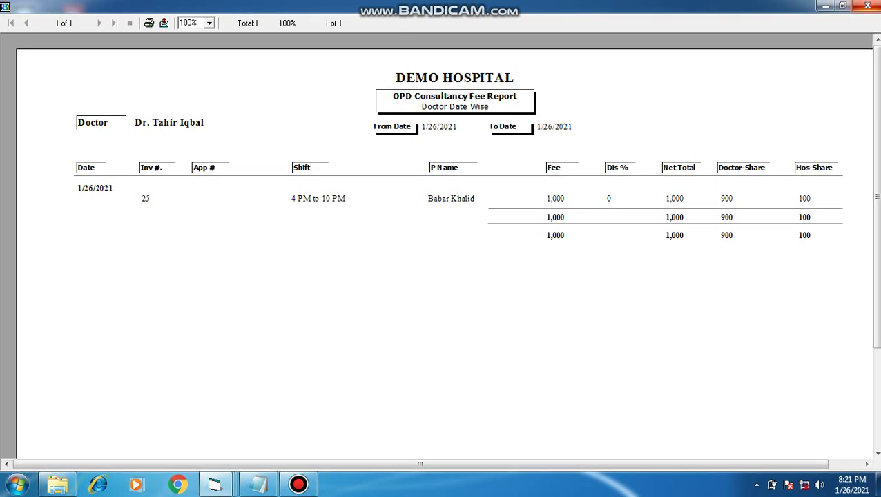
left_click(867, 6)
left_click(528, 149)
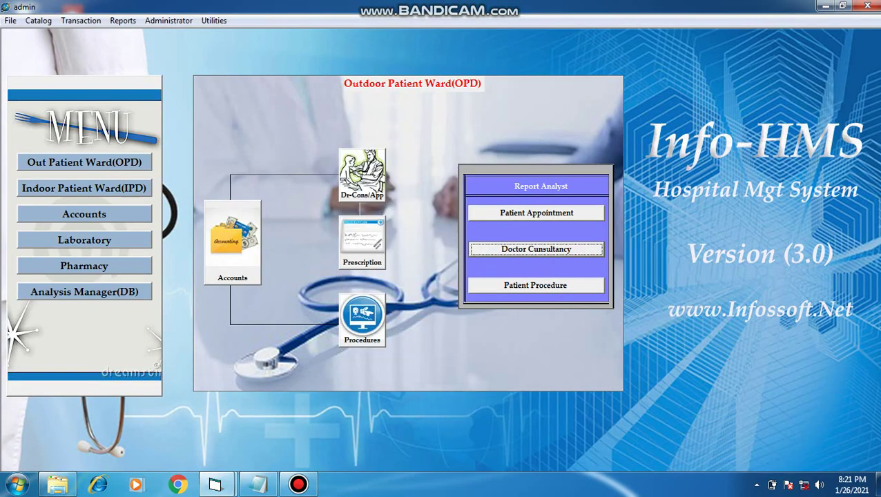
Preview the date-wise patient procedure fee report for 1/26/2021, then close the preview
left_click(536, 285)
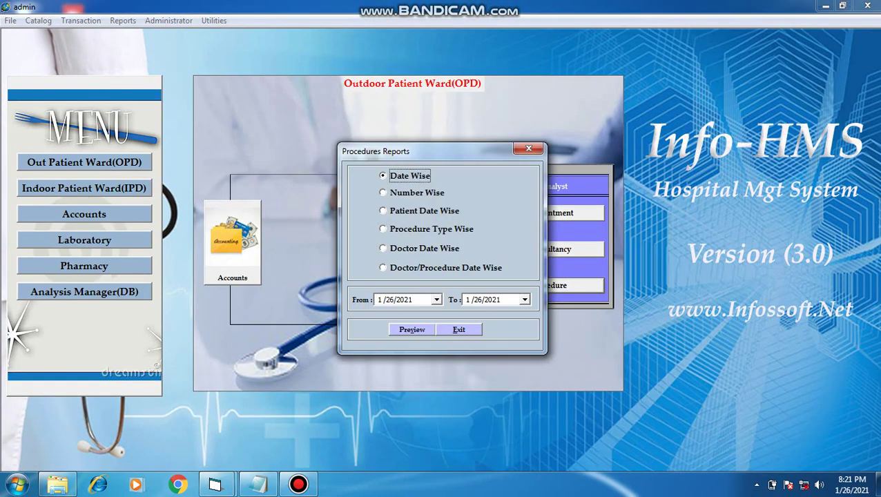
left_click(412, 330)
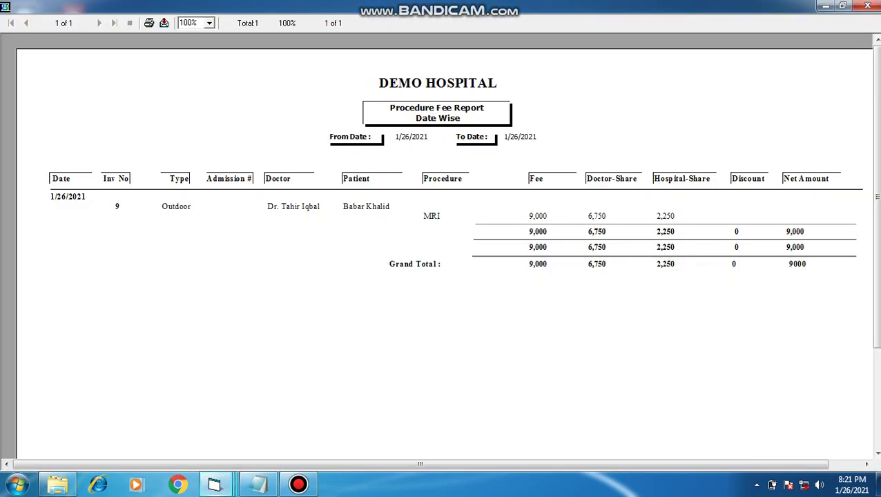
left_click(868, 6)
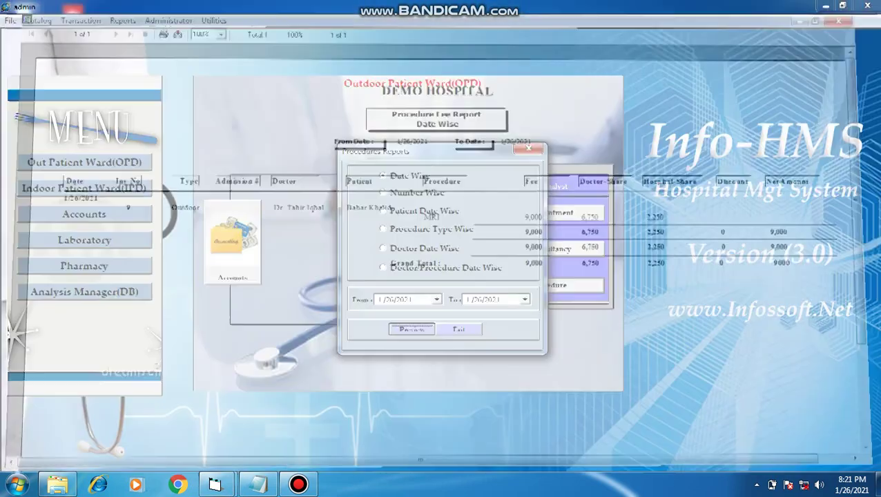
Preview the Procedure Type Wise fee report for MRI on 1/26/2021, then close the preview
left_click(417, 193)
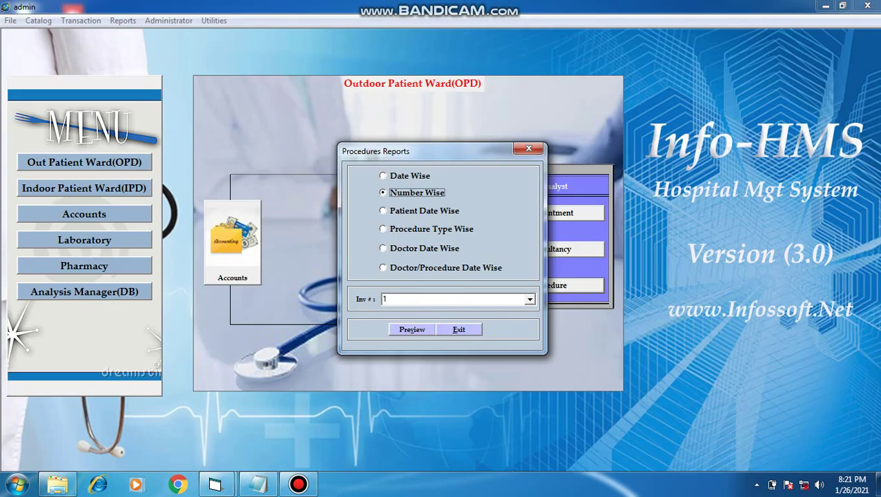
left_click(424, 211)
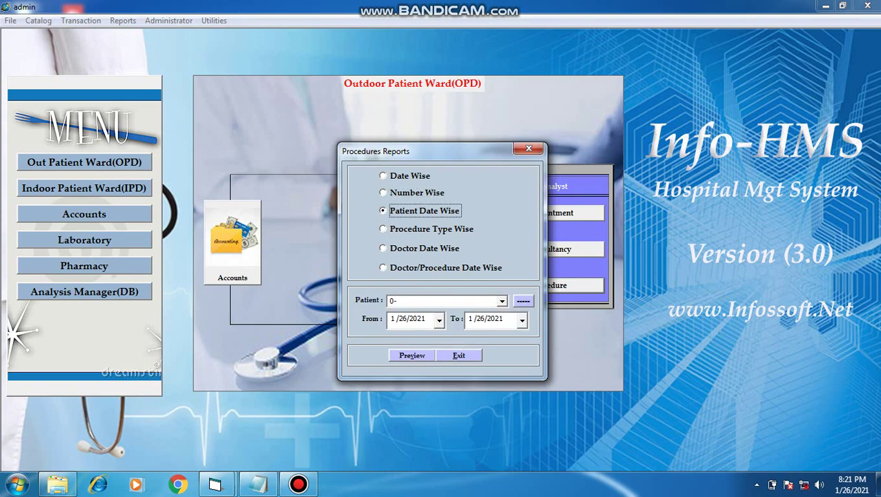
left_click(432, 228)
left_click(526, 298)
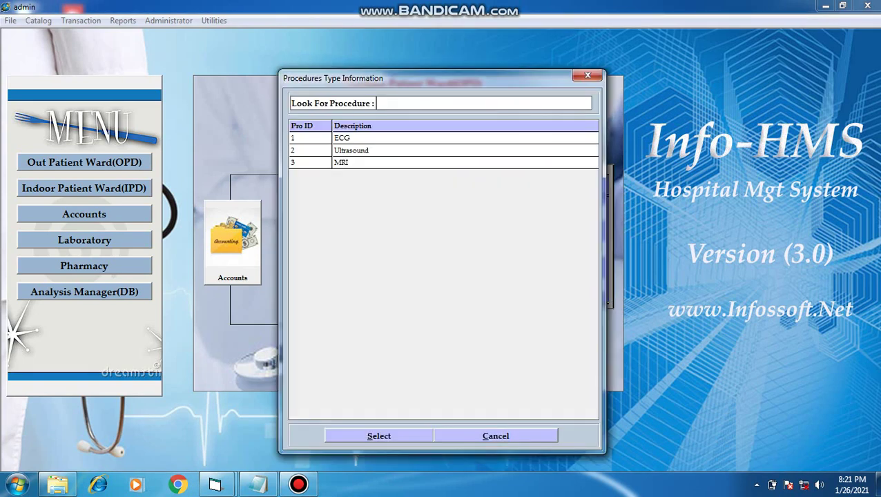
double_click(341, 162)
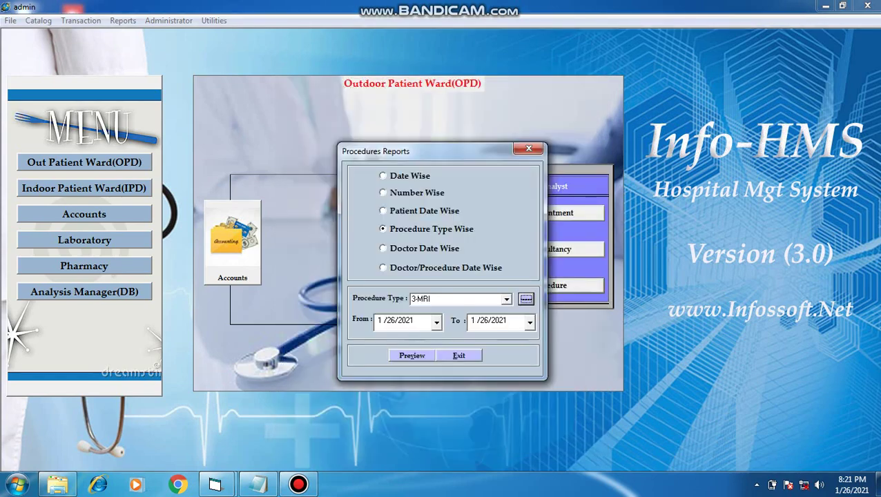
left_click(412, 355)
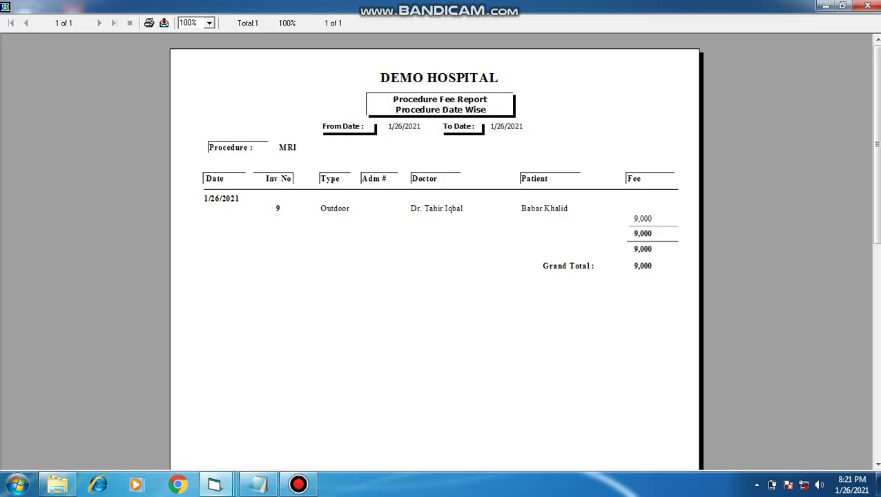
key("Escape")
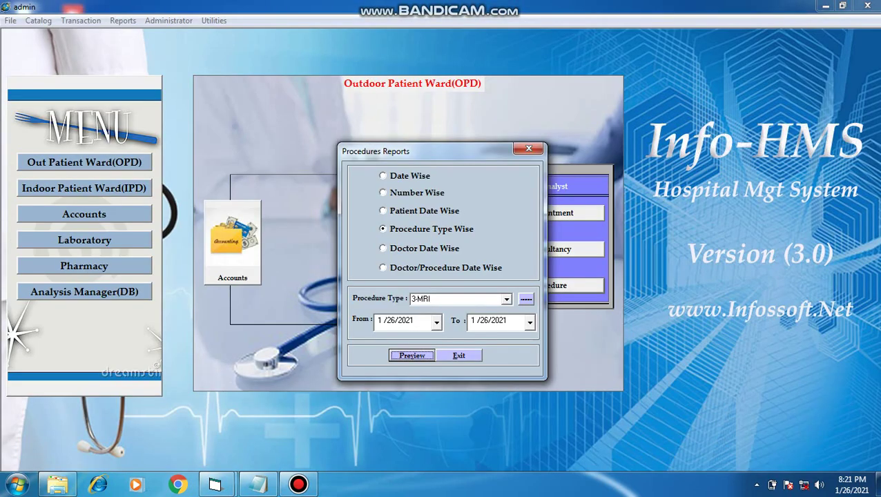
Preview the Doctor Date Wise procedure fee report for the first listed doctor on 1/26/2021, then close the preview
left_click(425, 249)
left_click(518, 299)
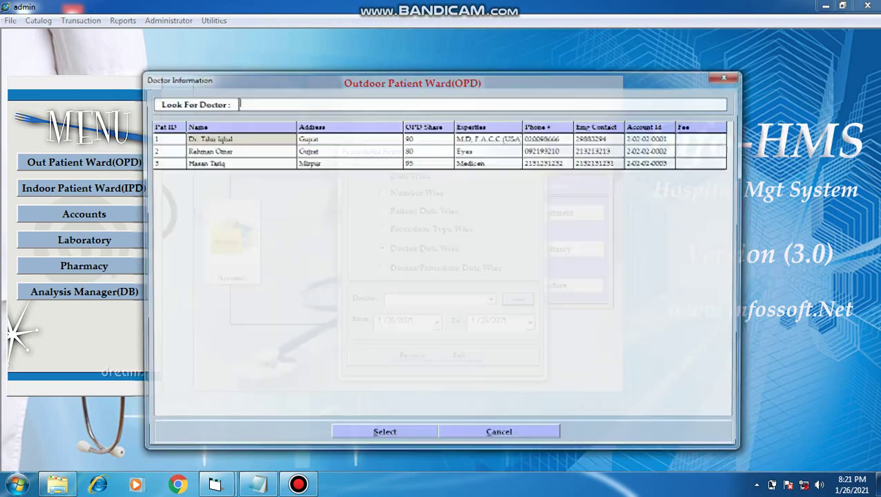
key("Return")
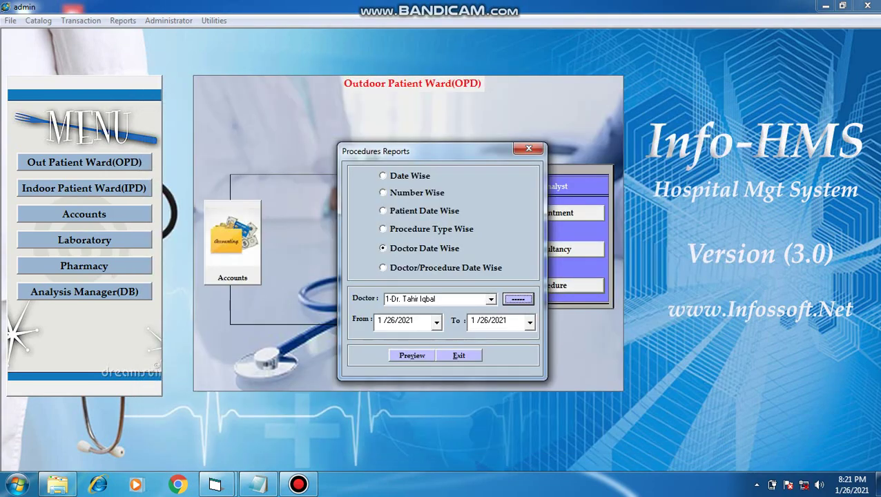
left_click(436, 323)
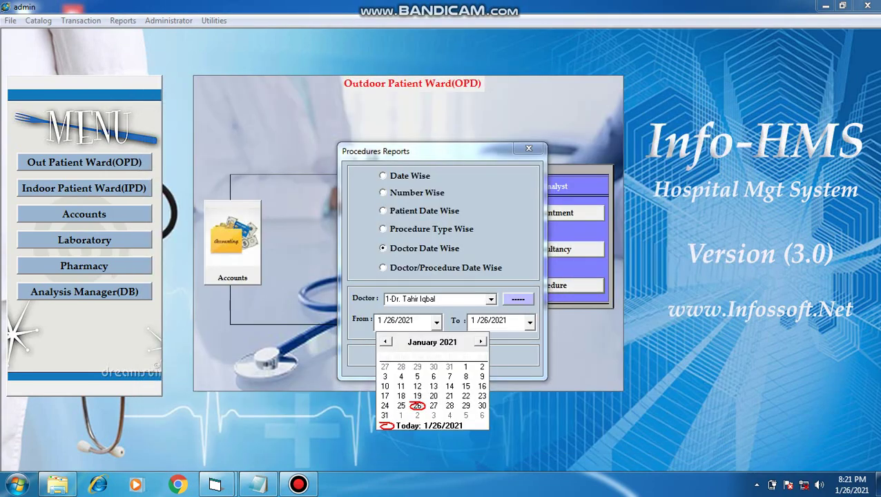
left_click(417, 406)
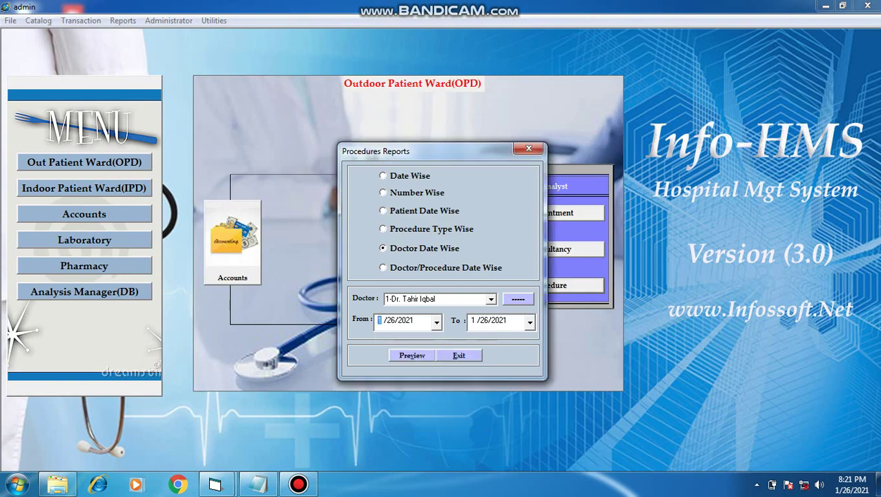
left_click(411, 354)
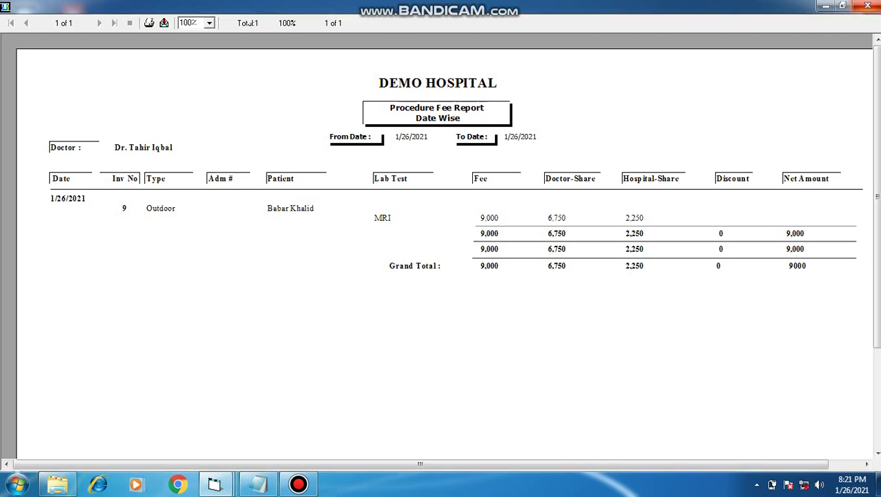
left_click(867, 6)
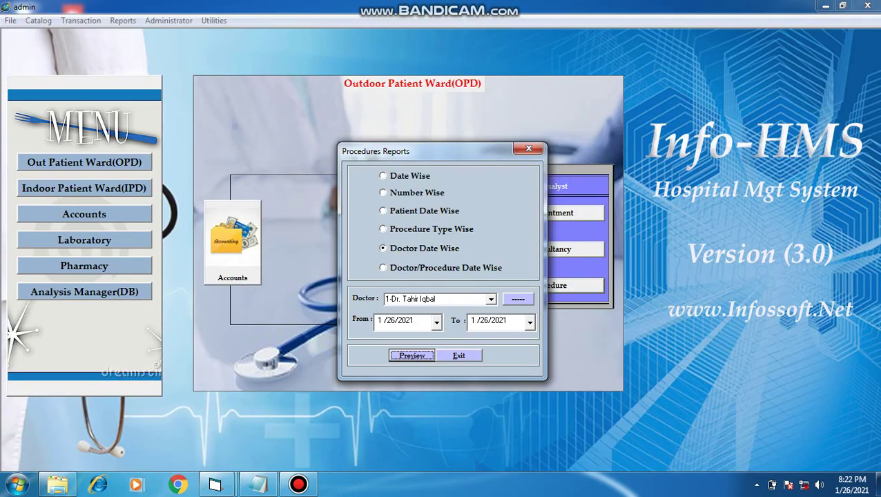
View the Doctor/Procedure Date Wise report options, then close the procedure reports dialog
left_click(444, 268)
left_click(524, 307)
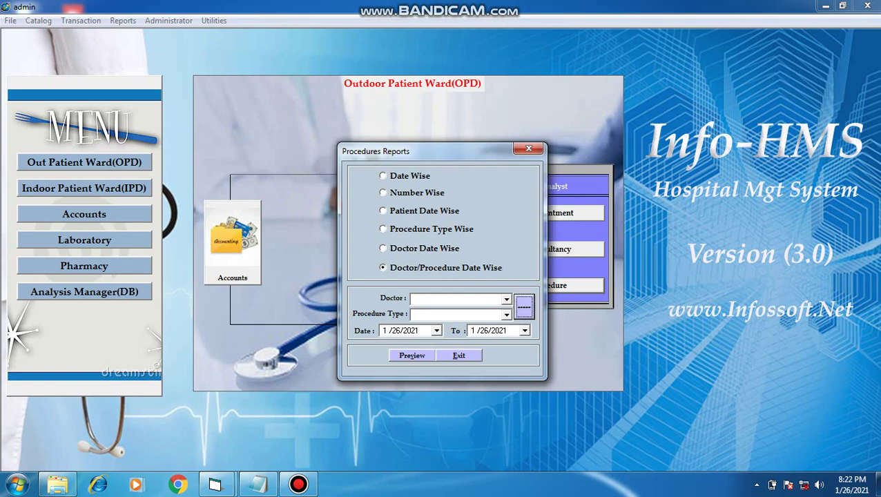
double_click(414, 139)
left_click(529, 148)
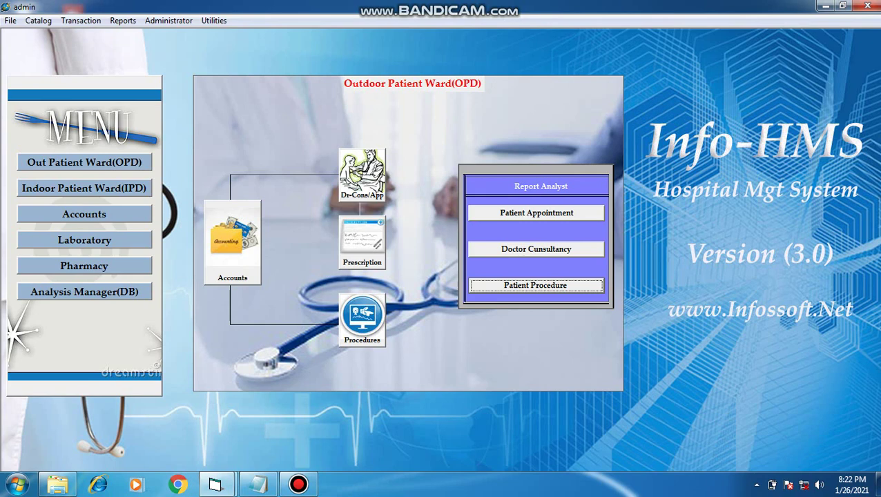
Open the doctor consultancy and patient procedure report dialogs in turn, closing each one
left_click(536, 250)
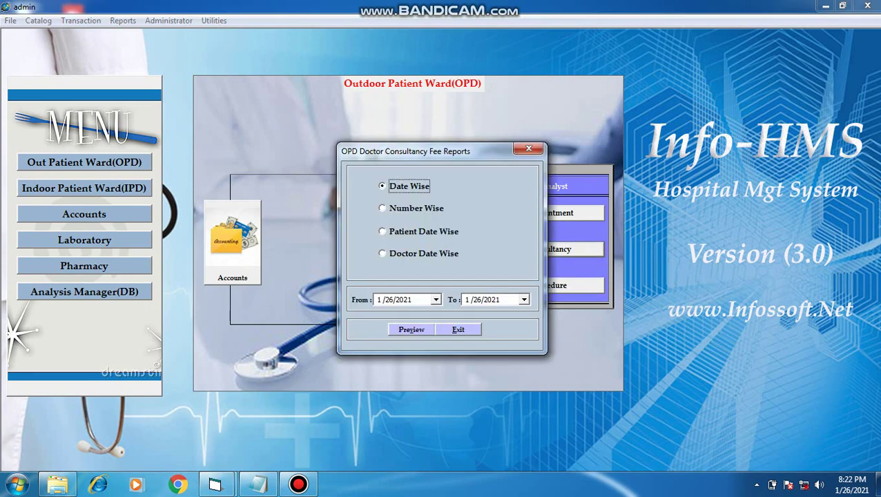
left_click(529, 148)
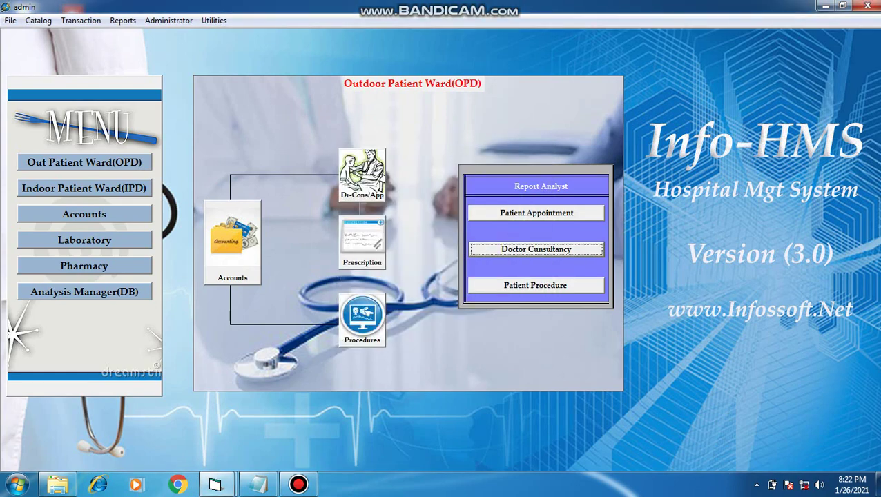
left_click(536, 286)
left_click(528, 149)
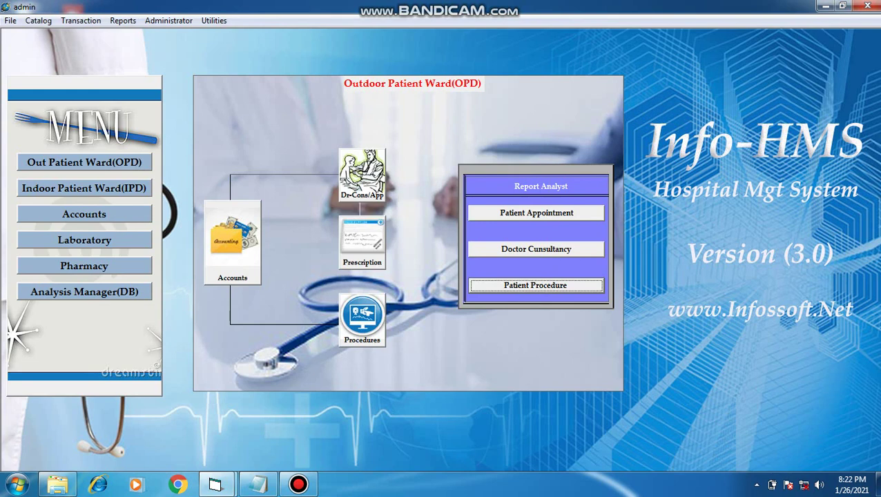
Start an outdoor lab test fee receipt in Laboratory with the first listed doctor and load the patient by MR number
left_click(84, 240)
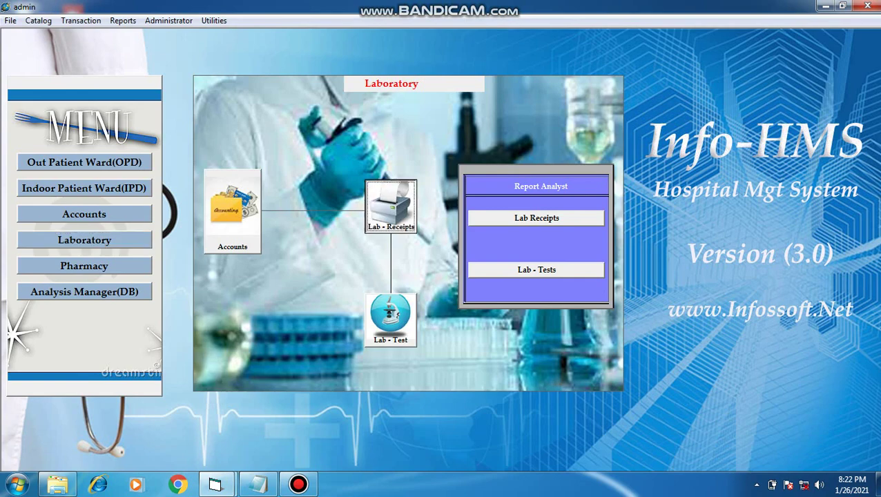
left_click(390, 206)
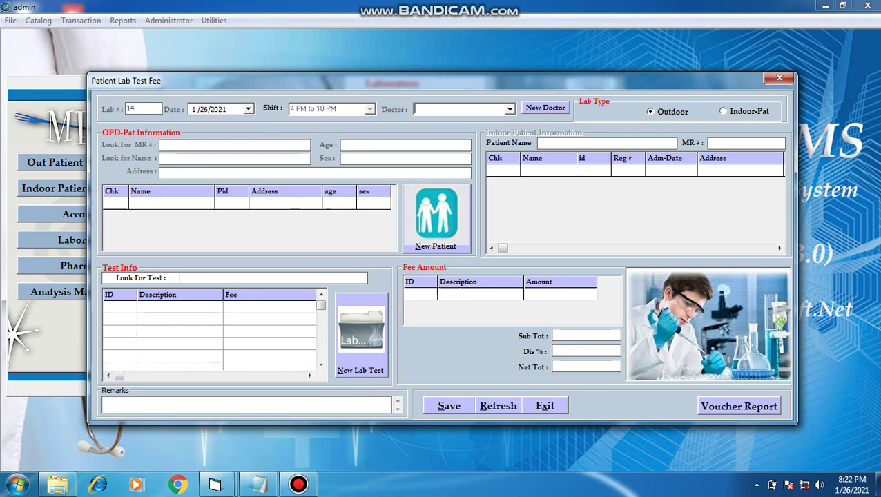
key("Down")
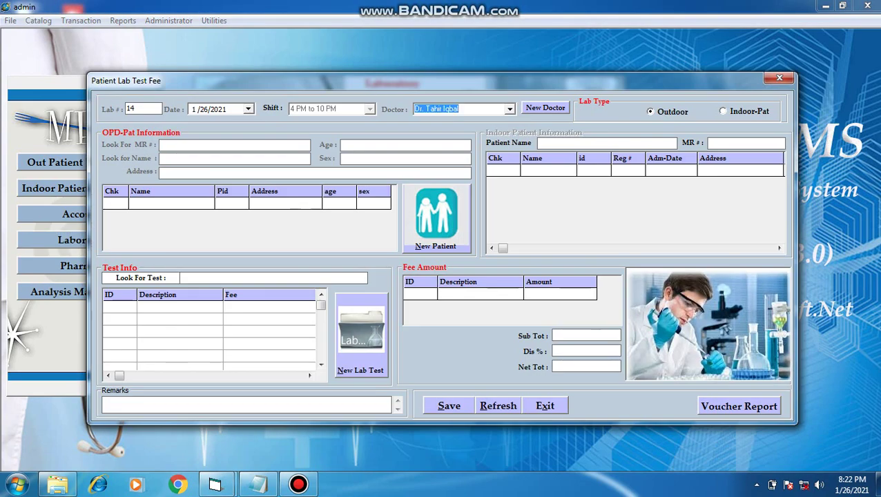
key("Tab")
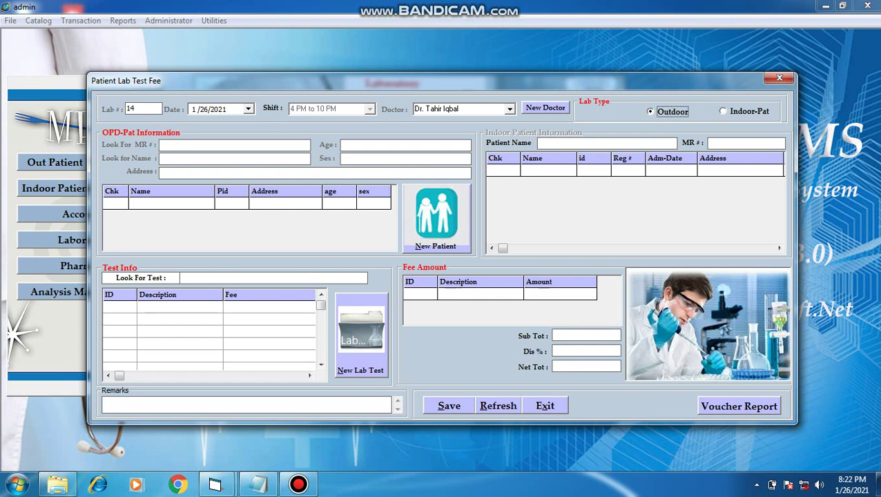
key("Tab")
type("1")
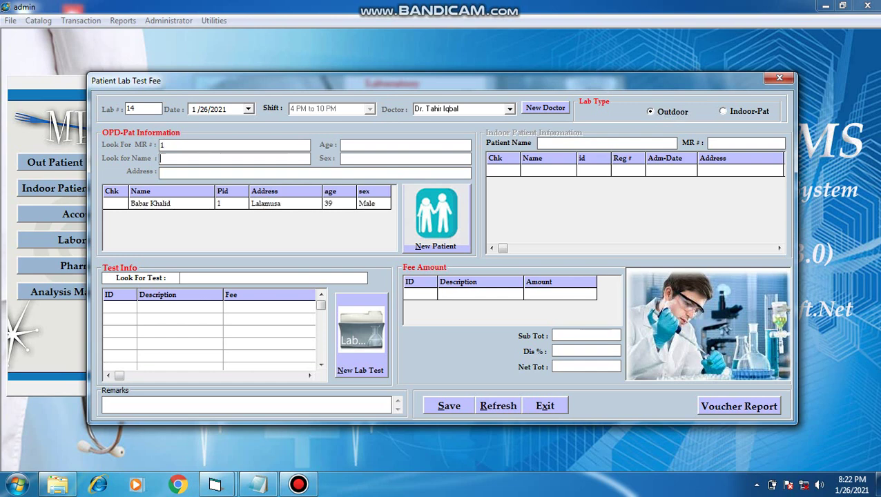
key("Return")
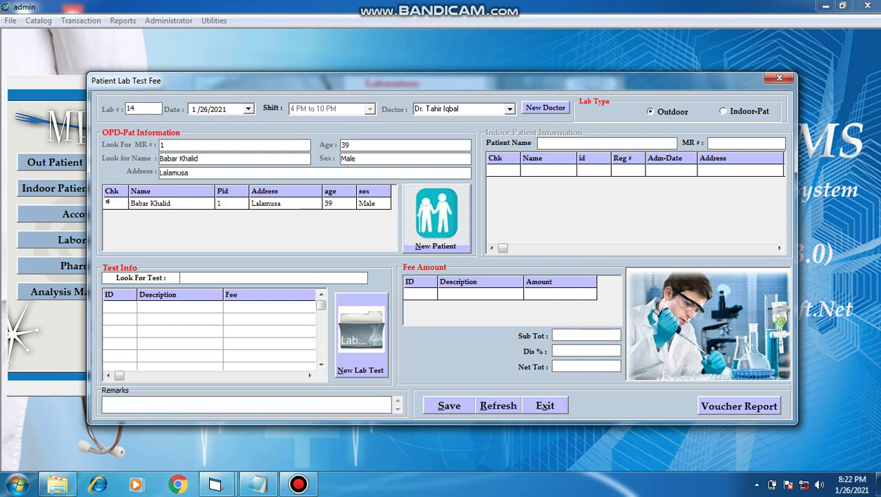
Add the CBC test to the patient's lab fee, save the receipt and close the form
type("c")
key("Return")
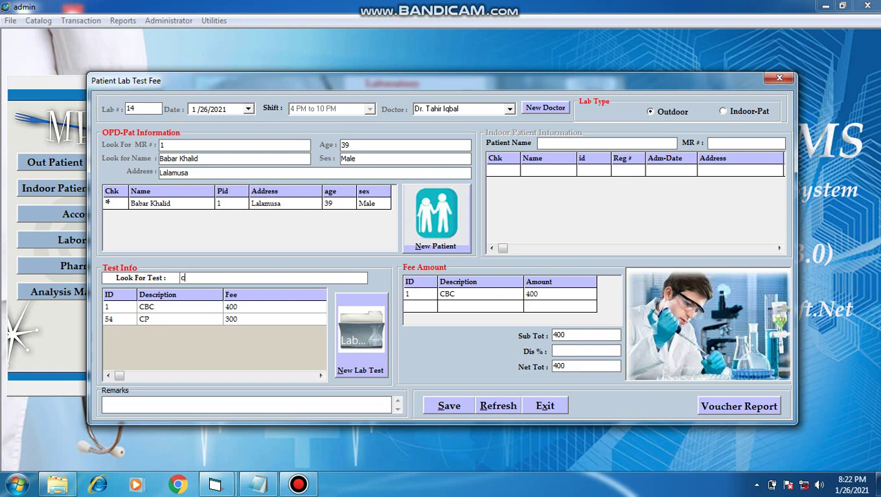
key("alt+s")
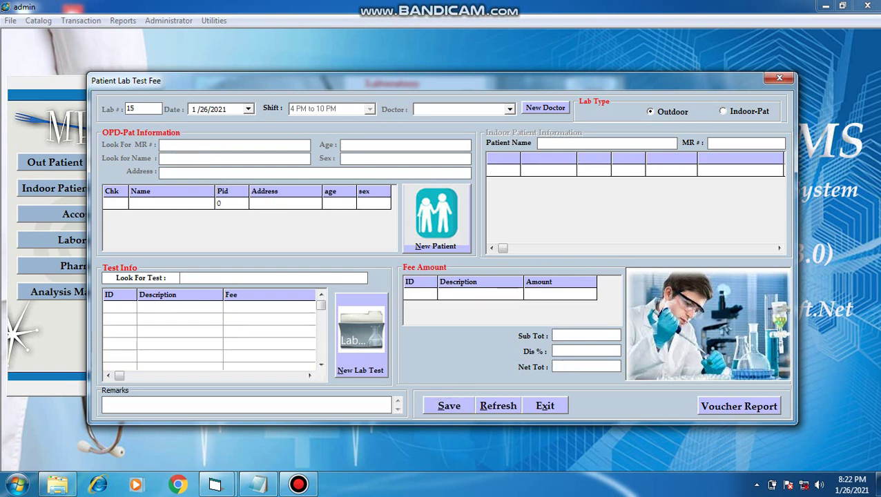
key("alt+x")
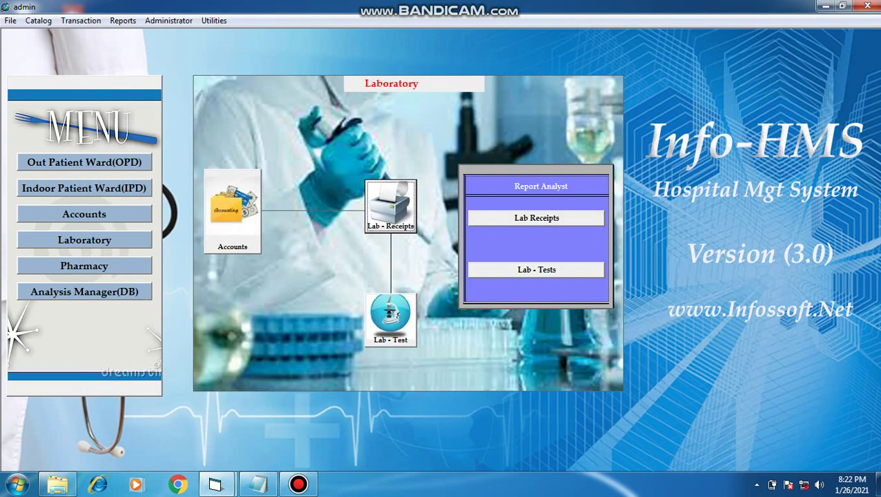
key("Return")
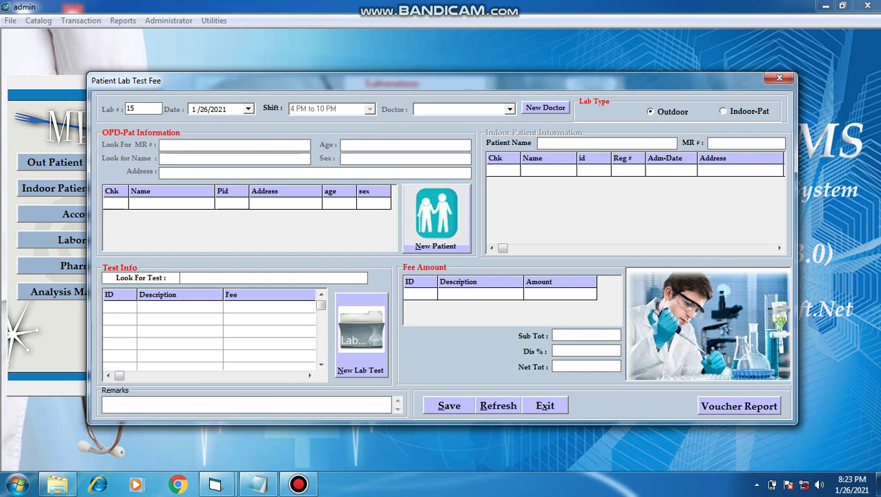
left_click(780, 77)
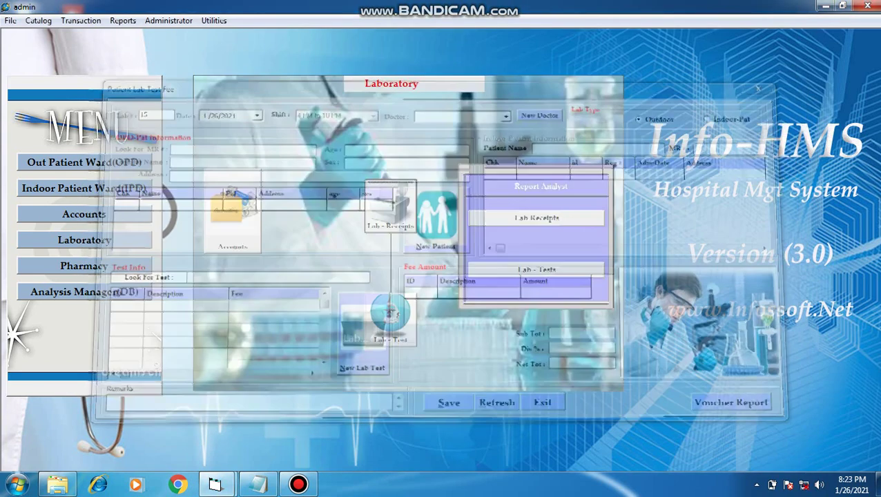
Load the patient's due CBC test dated 01-26-2021 into the Lab Test form and open its sub-test list
left_click(389, 318)
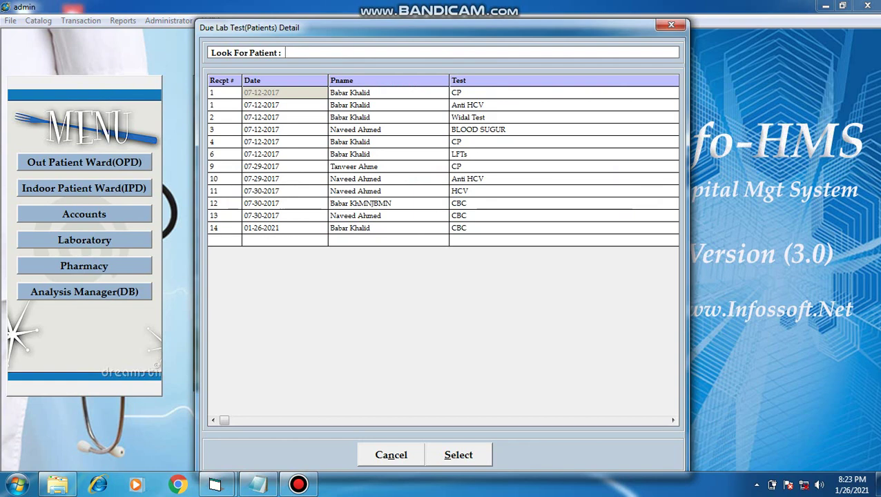
double_click(389, 228)
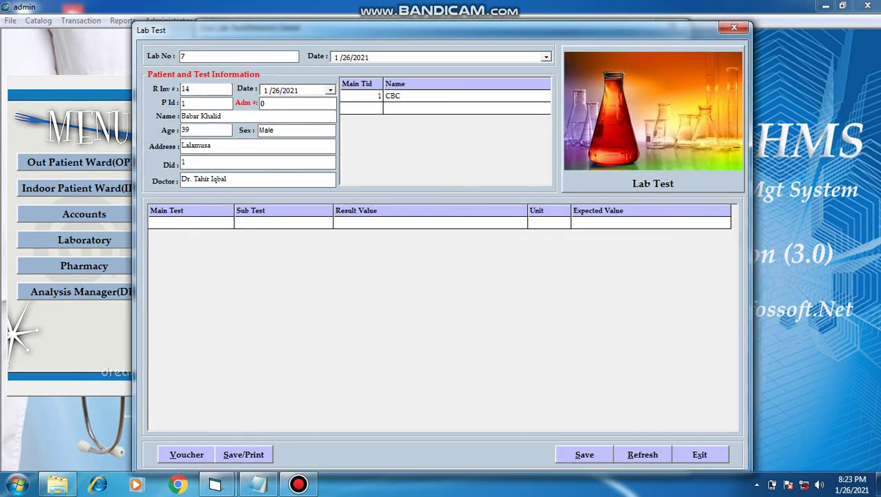
double_click(190, 223)
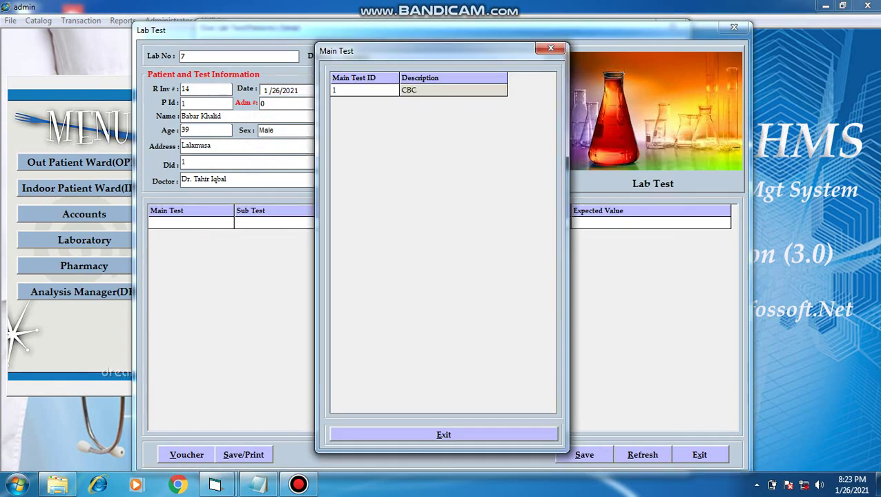
key("Return")
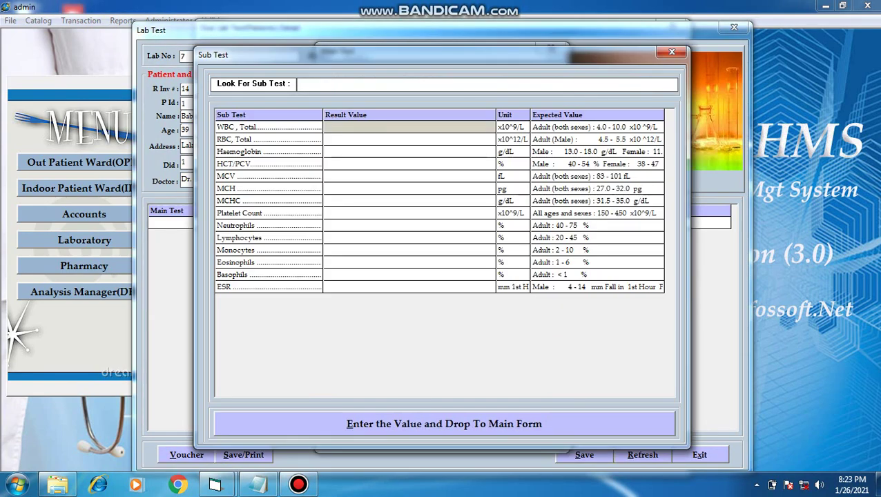
Enter CBC results from WBC through Monocytes, skipping Neutrophils: 22 for HCT/PCV, MCHC and Monocytes, and 2 for the rest
type("2")
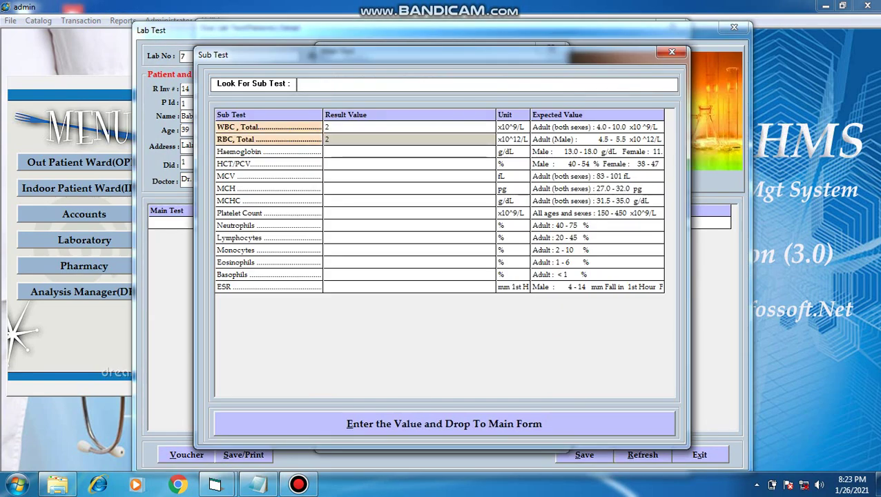
type(" 2 2 22 2 2 22 2")
key("Return")
type("2")
key("Return")
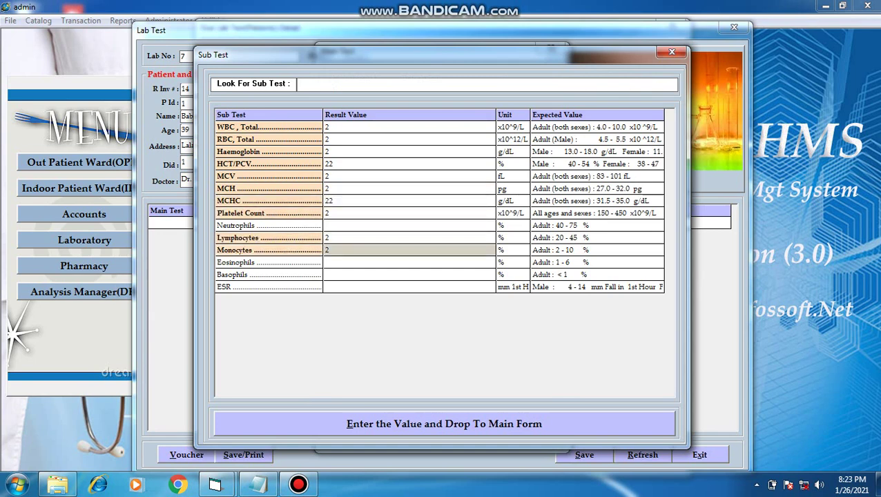
type("22")
key("Return")
Set the Neutrophils, Eosinophils, Basophils and ESR result values to 2
key("Up")
key("Up")
key("Up")
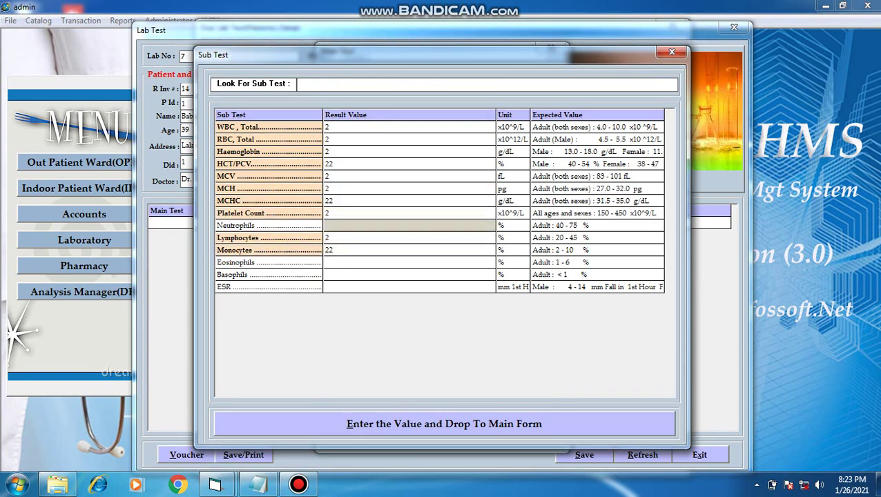
type("2")
key("Down")
key("Down")
key("Down")
type("2")
key("Return")
type("2")
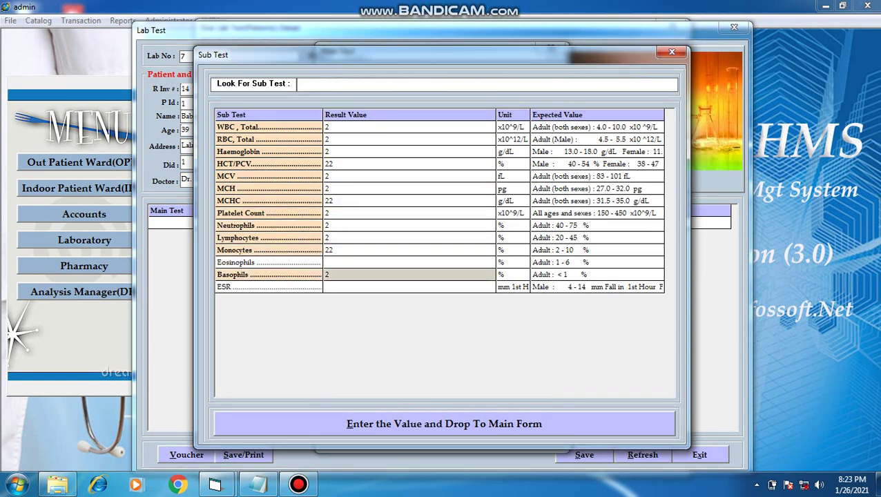
key("Return")
type("2")
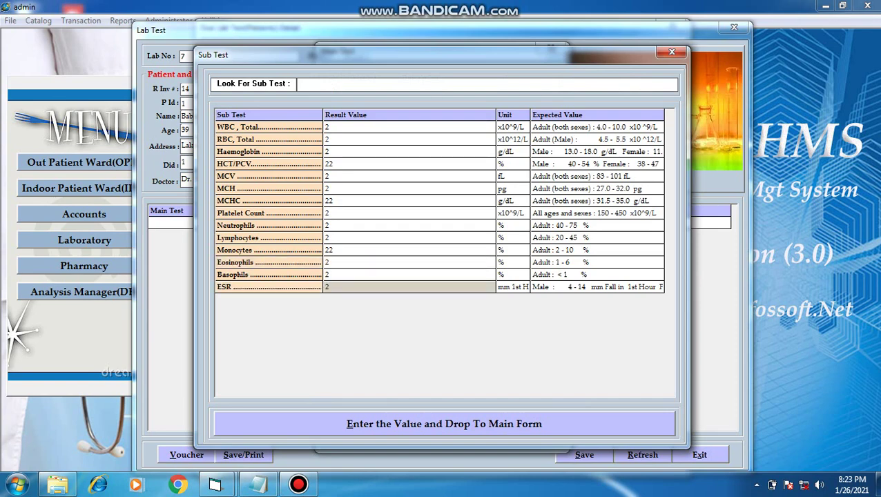
Transfer the CBC sub-test values to the main Lab Test form and save the record, confirming that all entries are verified
key("Return")
key("Return")
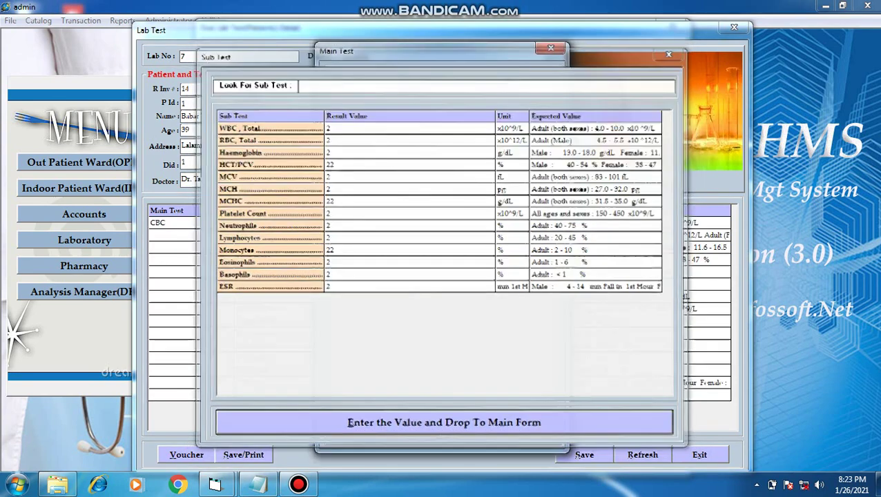
key("Return")
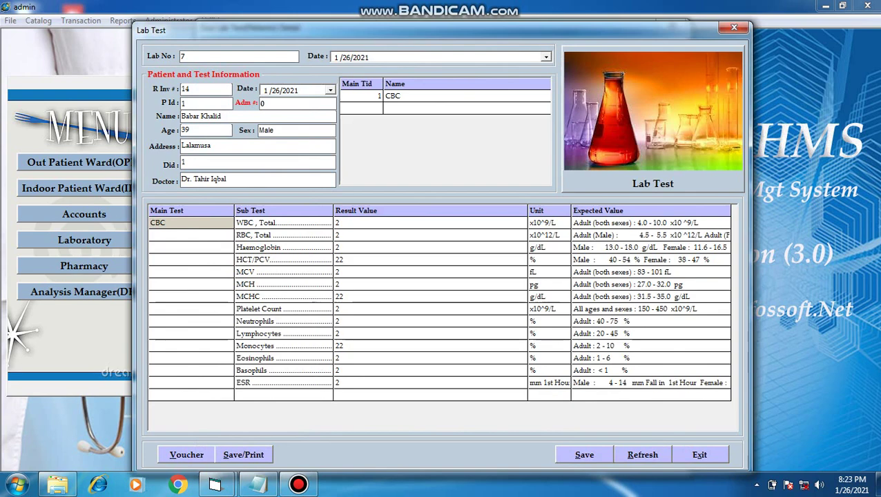
key("Tab")
key("Return")
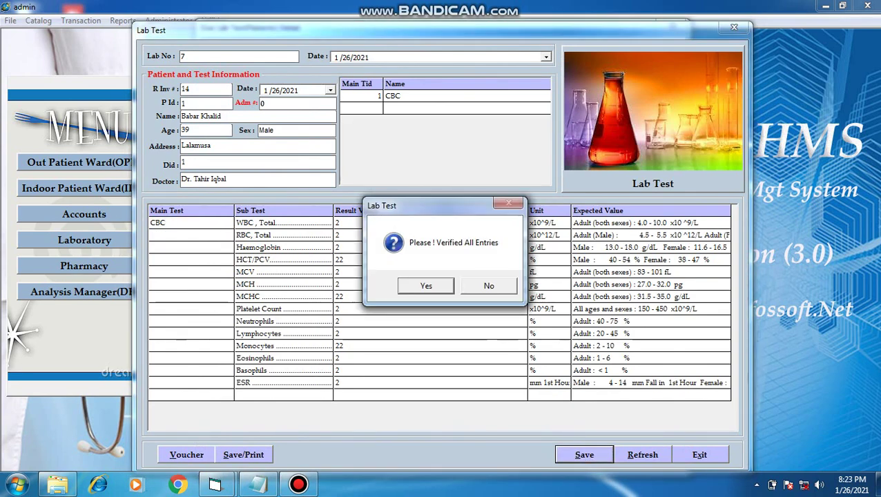
key("Return")
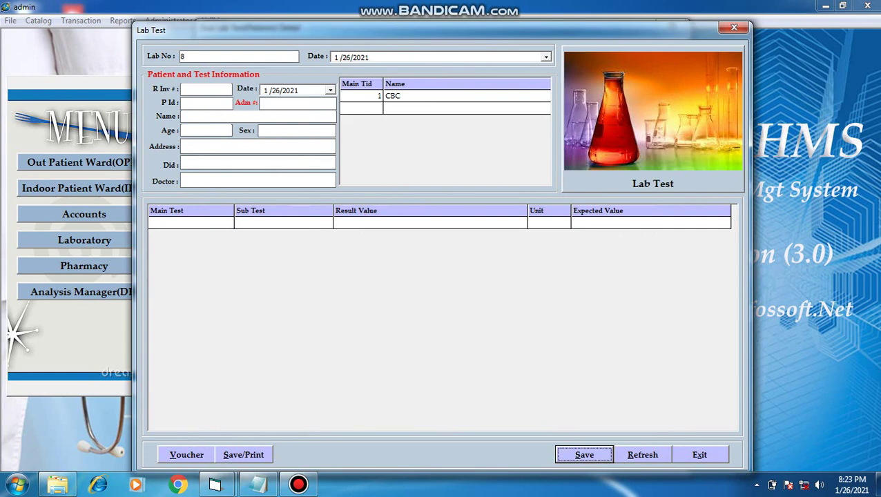
Preview the lab report for Lab # 7 and look through its CBC results
key("alt+v")
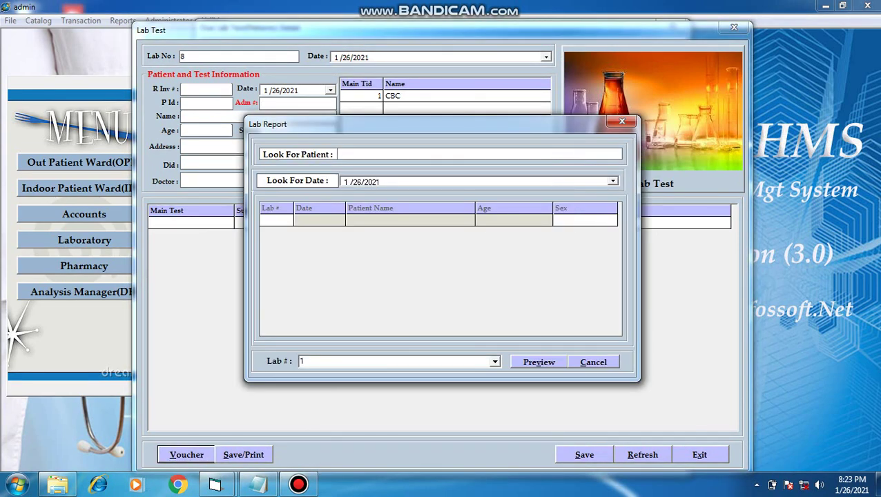
left_click(495, 362)
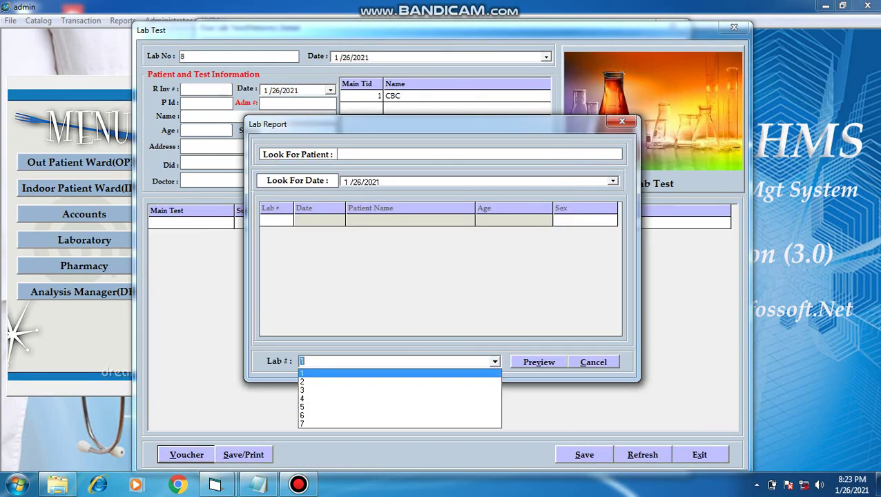
key("Return")
key("Tab")
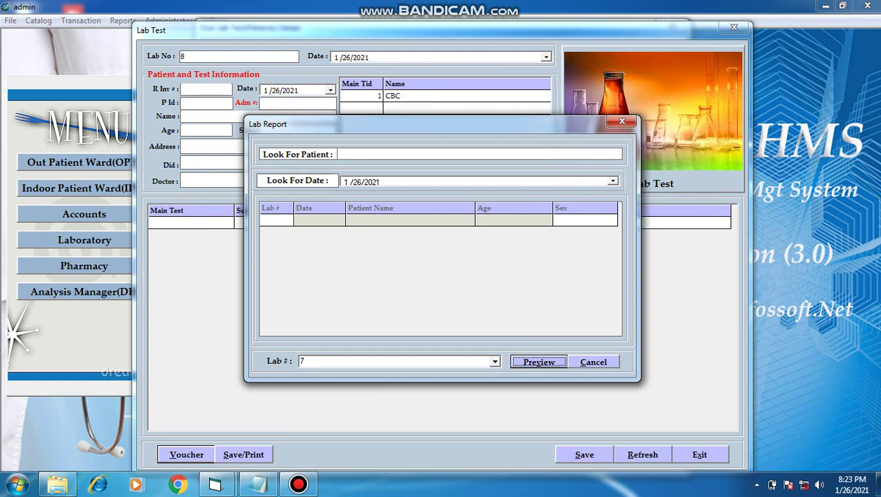
key("Return")
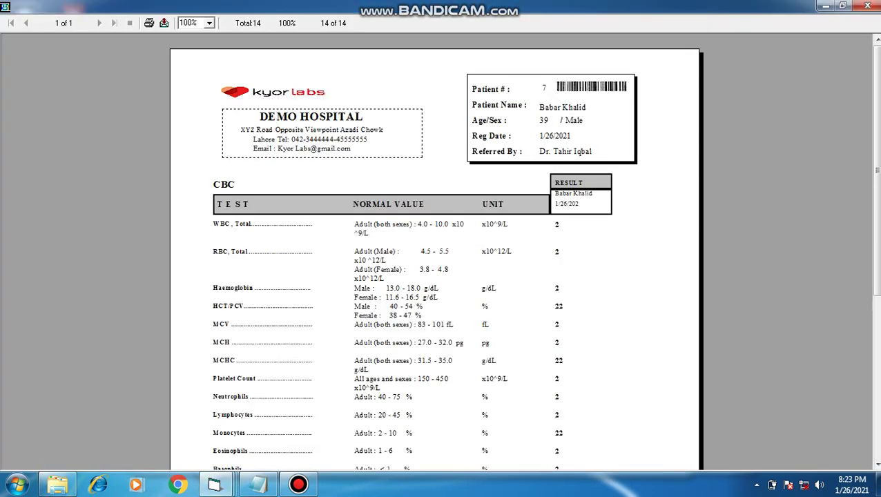
scroll(440, 263, "down", 2)
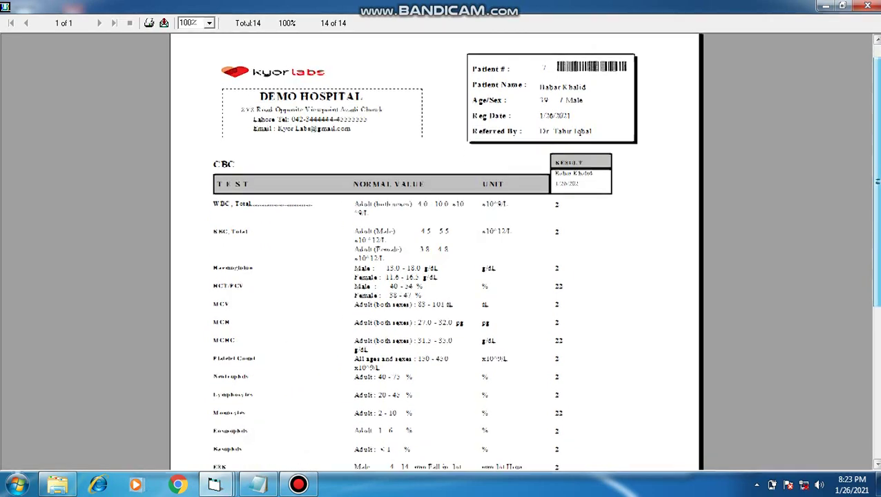
scroll(439, 263, "down", 3)
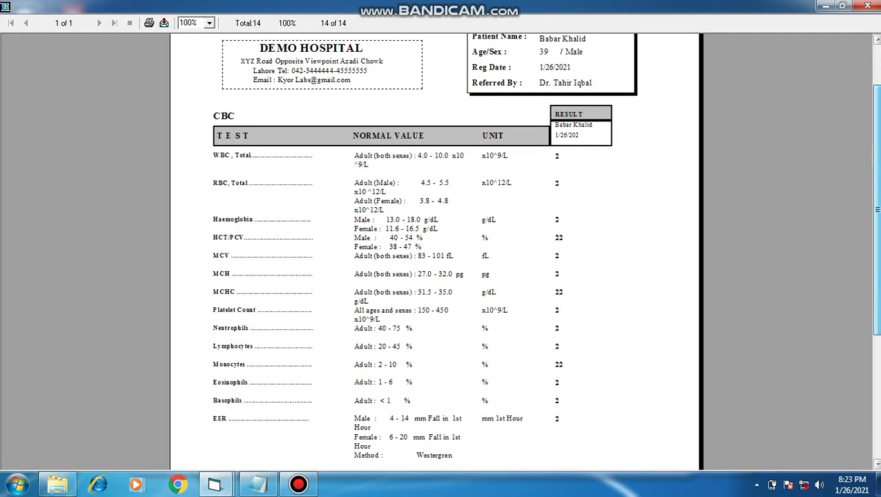
scroll(439, 262, "down", 4)
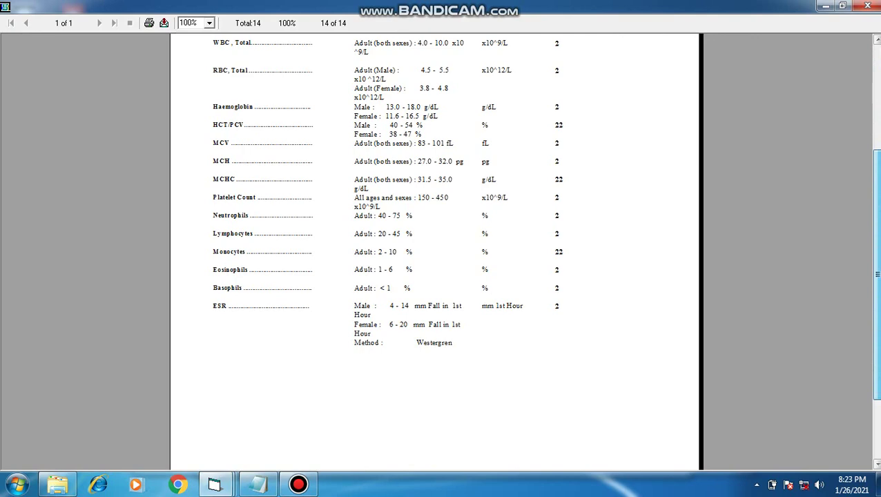
scroll(439, 263, "up", 4)
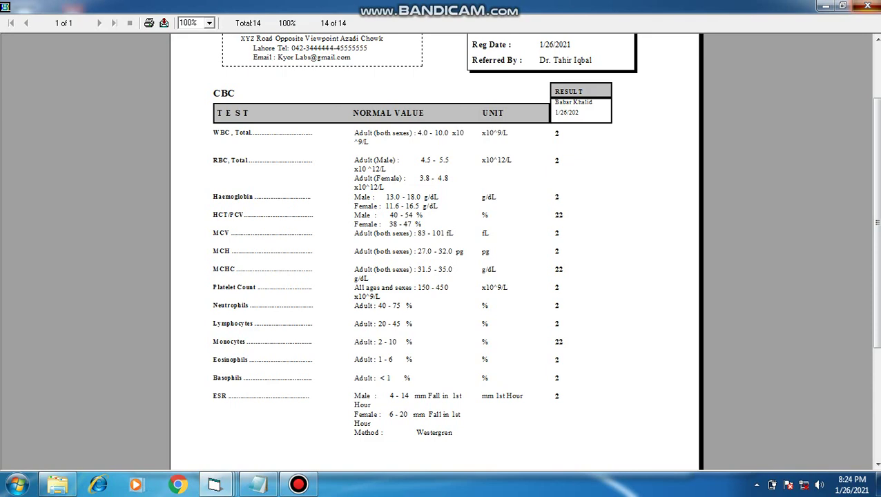
Close the lab report, the Lab Test form and the due lab test list
left_click(868, 6)
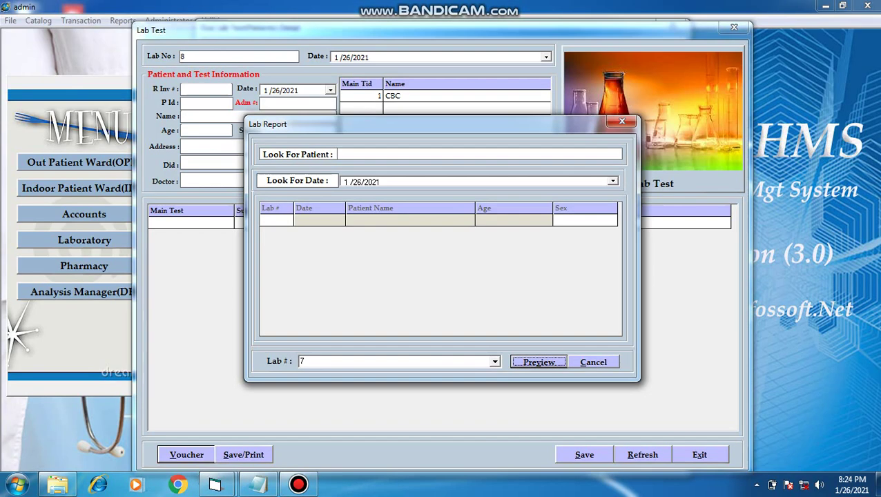
left_click(622, 122)
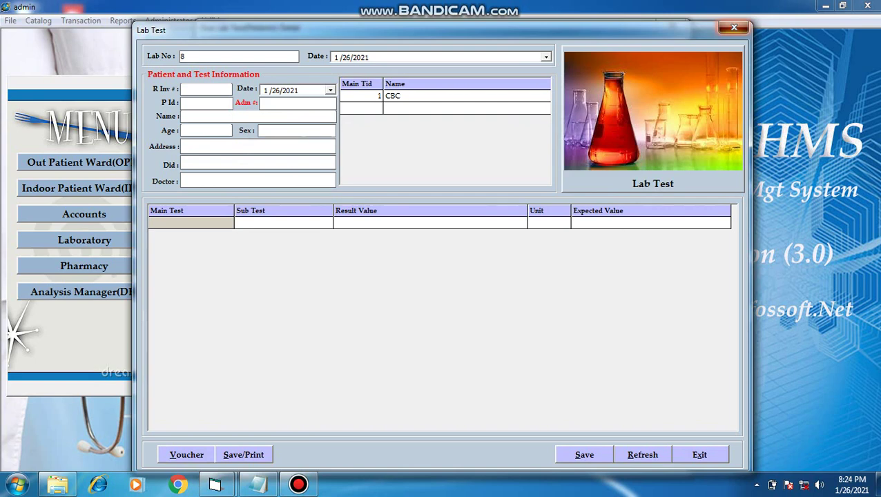
left_click(734, 28)
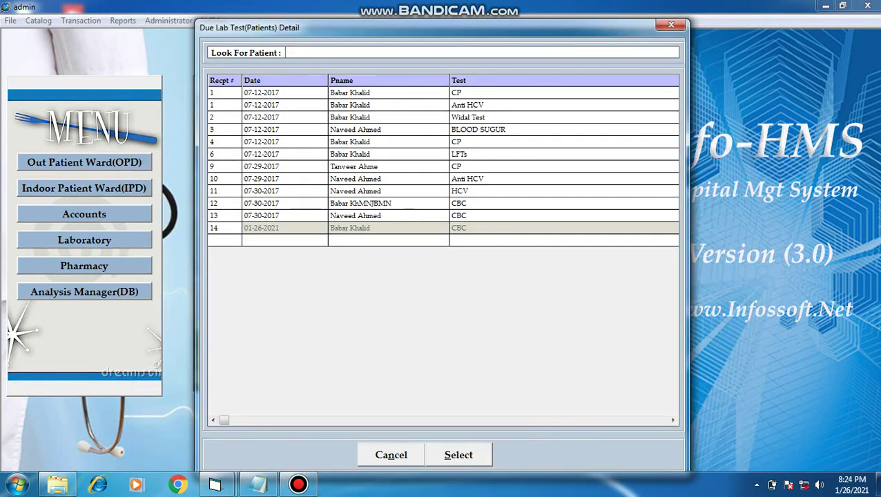
key("Escape")
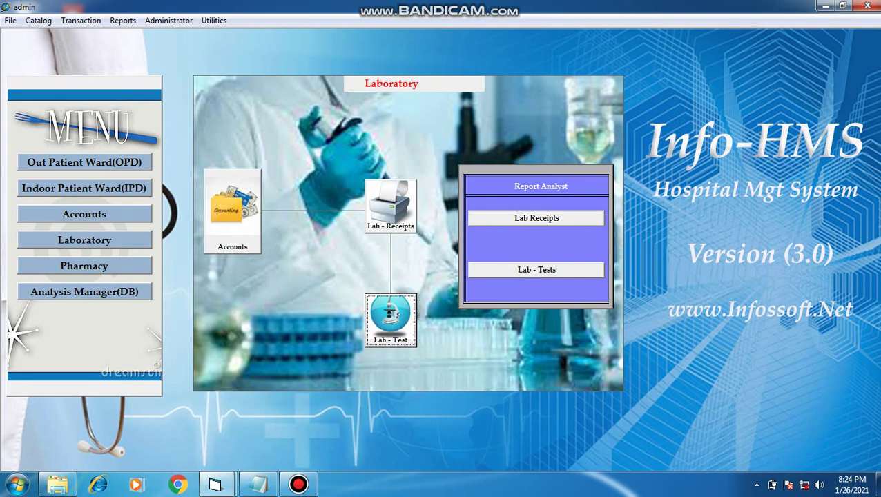
Preview the Date Wise lab receipts report from 1/26/2001 to 1/26/2021 and close the preview
left_click(536, 218)
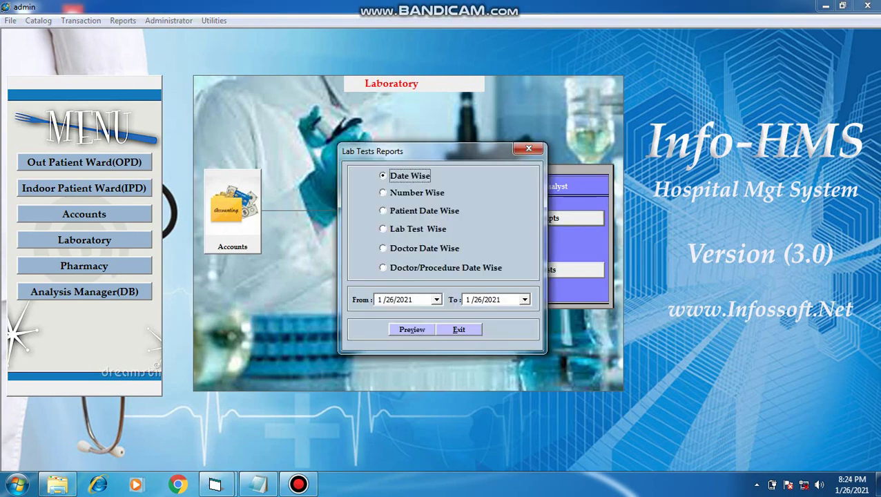
left_click(404, 300)
left_click(412, 330)
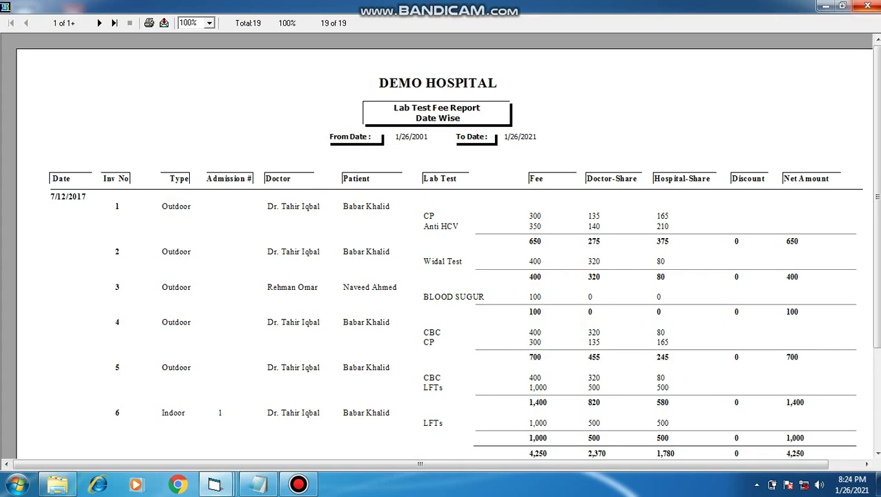
left_click(866, 5)
Look through the Patient Date Wise, Lab Test Wise, Doctor Date Wise and Doctor/Procedure Date Wise lab report options
left_click(414, 211)
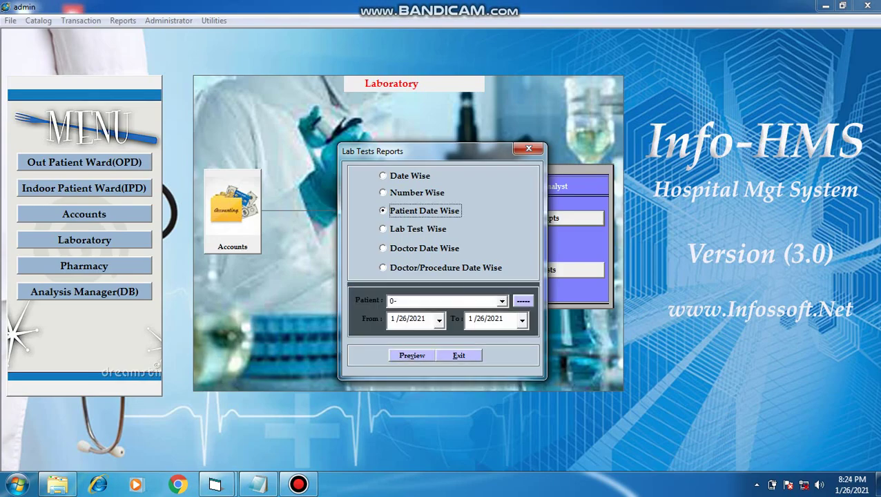
left_click(418, 230)
left_click(424, 249)
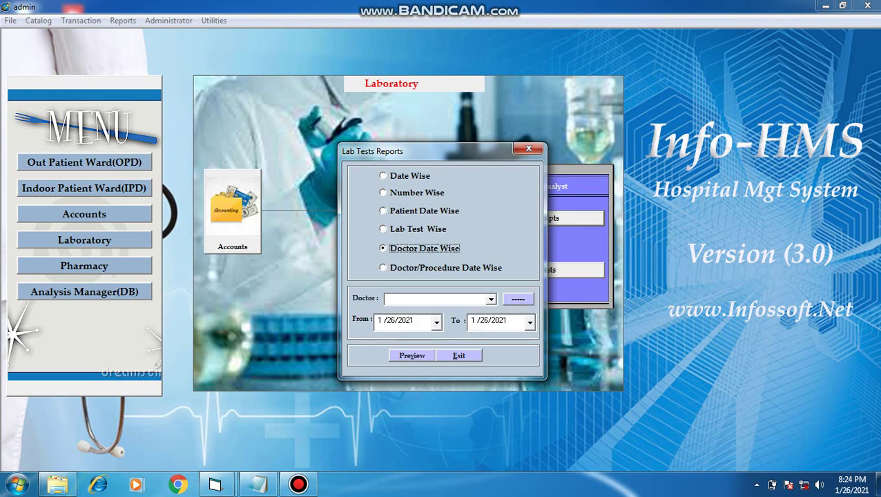
left_click(446, 268)
left_click(424, 249)
Preview the Doctor Date Wise lab fee report for the first listed doctor, then close the preview and the report dialog
left_click(424, 249)
left_click(519, 299)
key("Return")
key("Return")
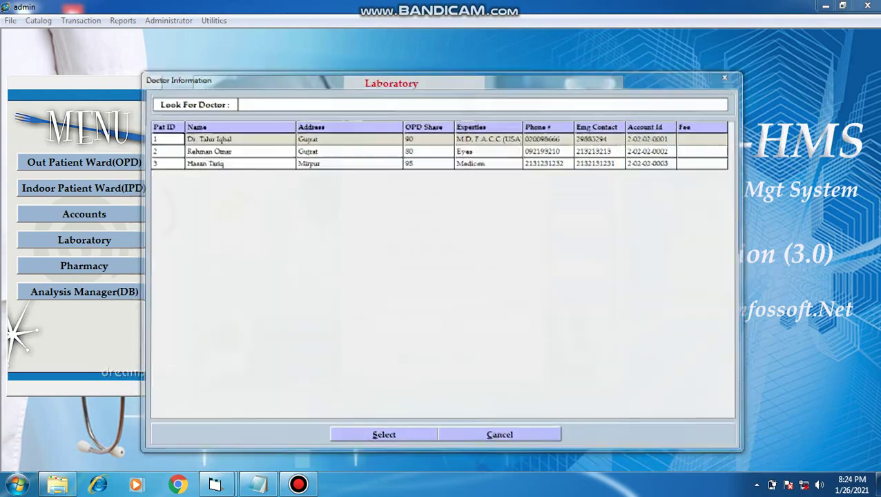
left_click(412, 355)
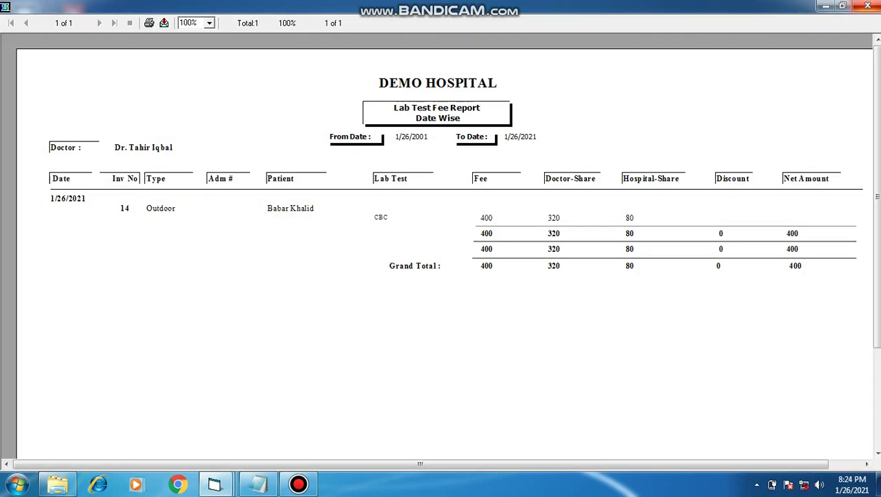
left_click(866, 6)
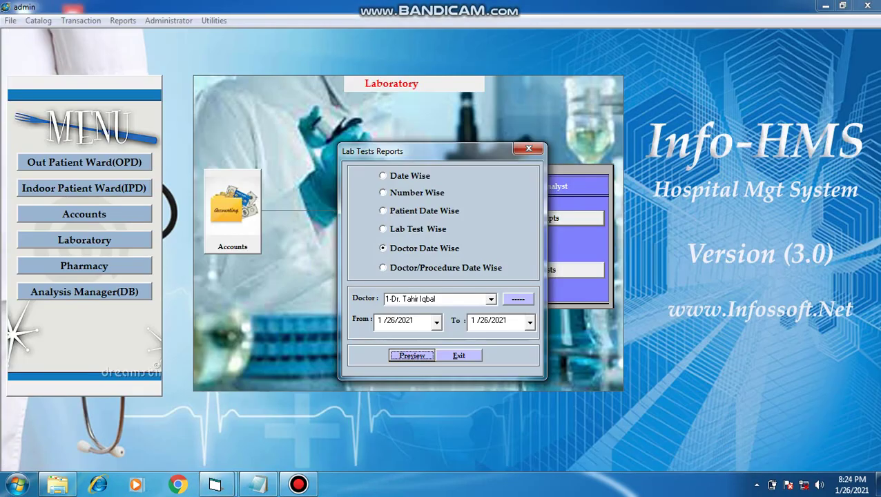
left_click(534, 148)
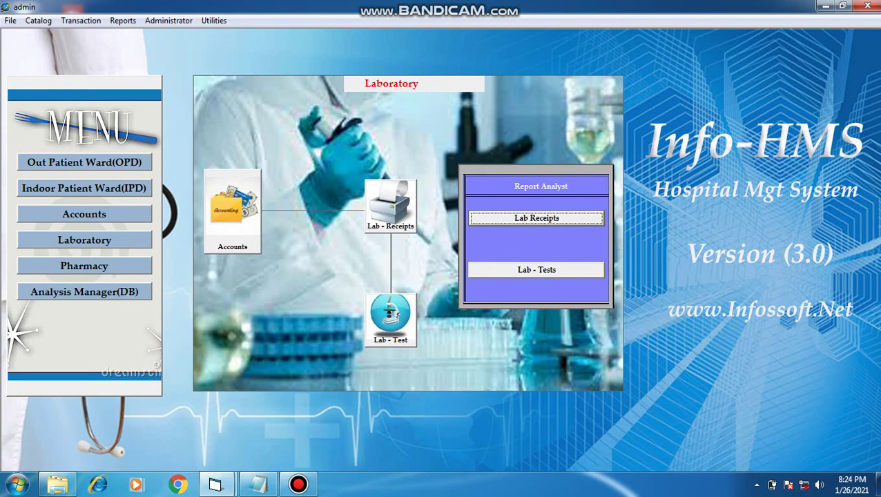
Start a patient admission in Indoor Patient Ward (IPD) and assign it to Room 1
left_click(83, 188)
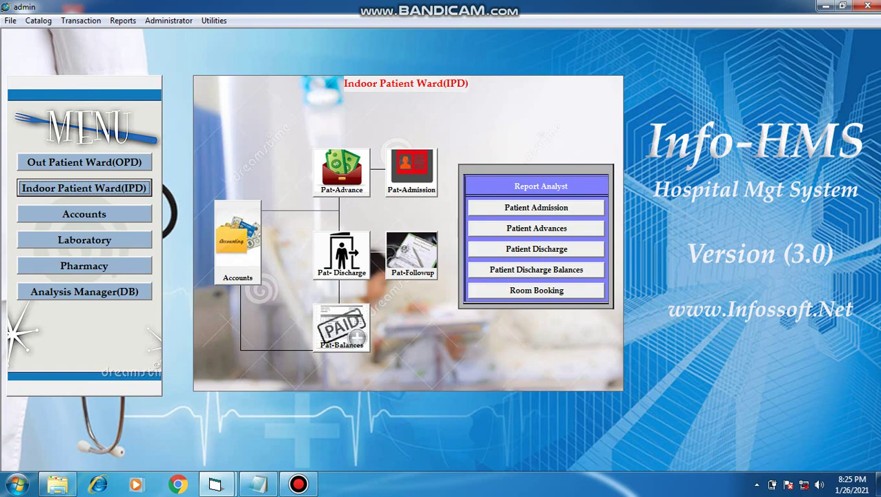
left_click(412, 171)
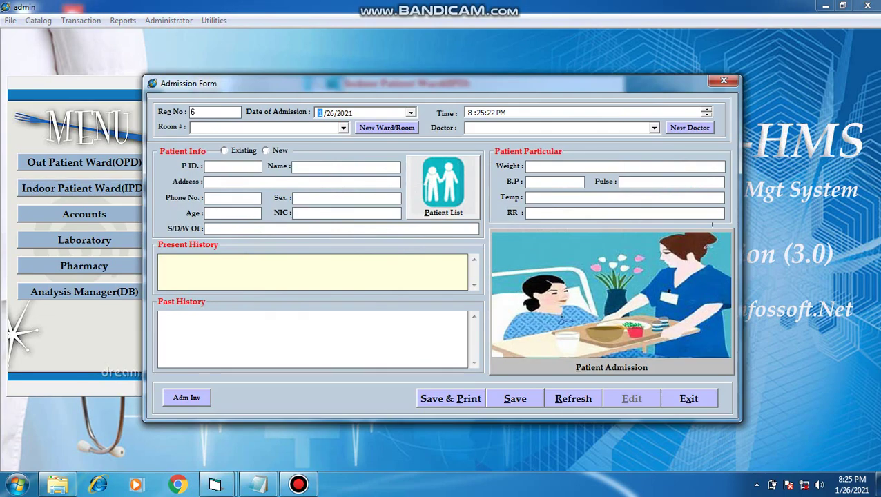
left_click(248, 127)
key("Down")
key("Tab")
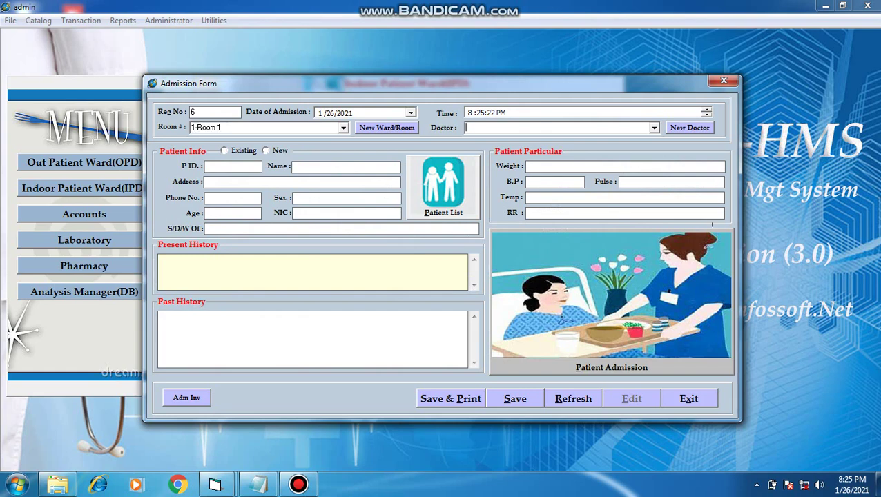
Assign the first listed doctor to the admission and load the second-to-last patient in the list as an existing patient
key("Down")
key("Tab")
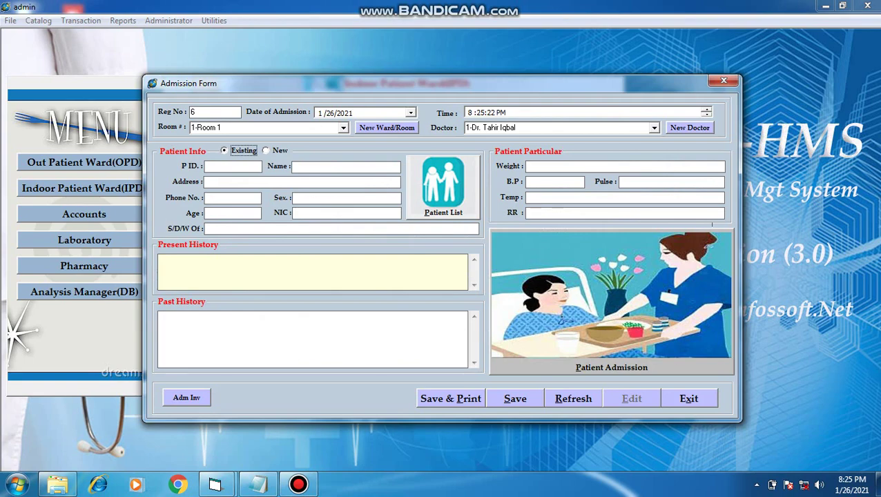
key("Return")
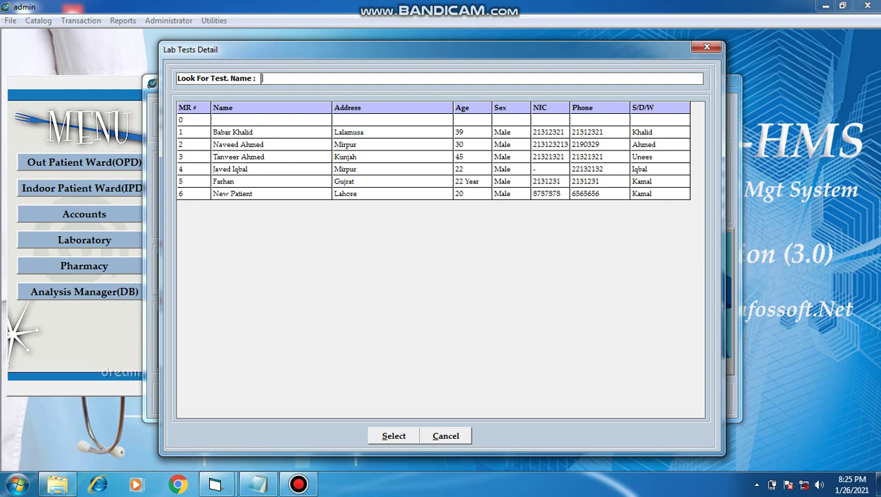
double_click(344, 182)
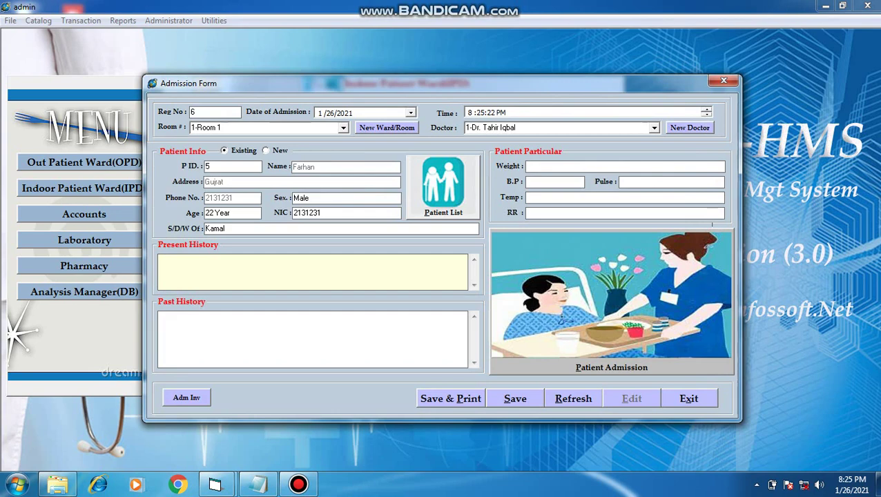
Enter 22 for the admitted patient's weight, B.P, pulse, temperature and RR
type("22")
key("Tab")
type("2222")
key("Tab")
type("22")
key("Tab")
type("22")
key("Tab")
type("22")
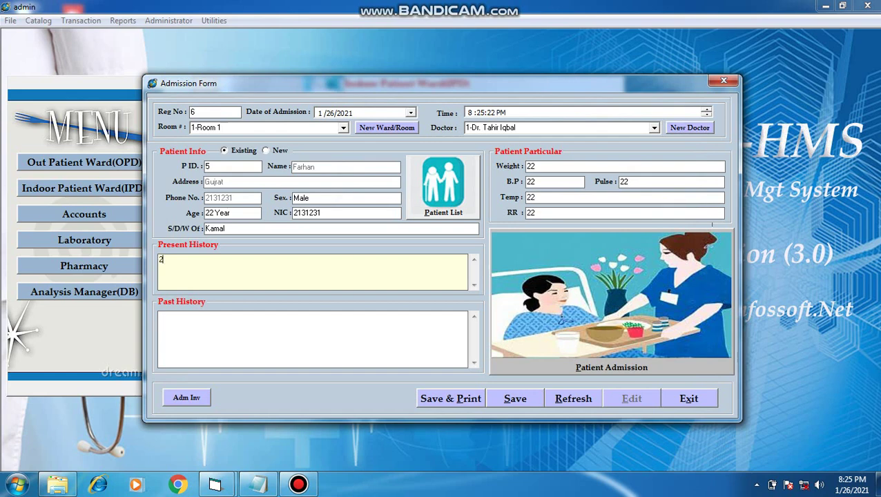
Enter "sadasdas" as present history and "sadasdasd" as past history, and save the admission
key("BackSpace")
key("BackSpace")
type("sadasdas")
type("sadasdasd")
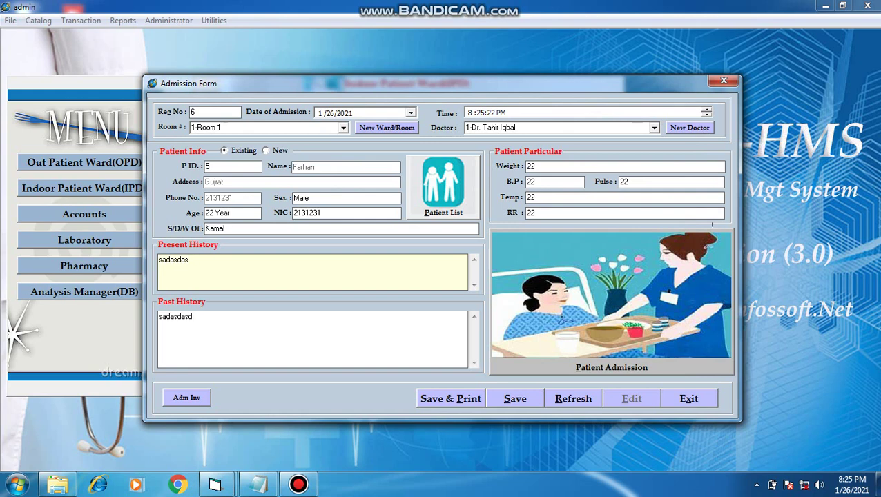
key("alt+s")
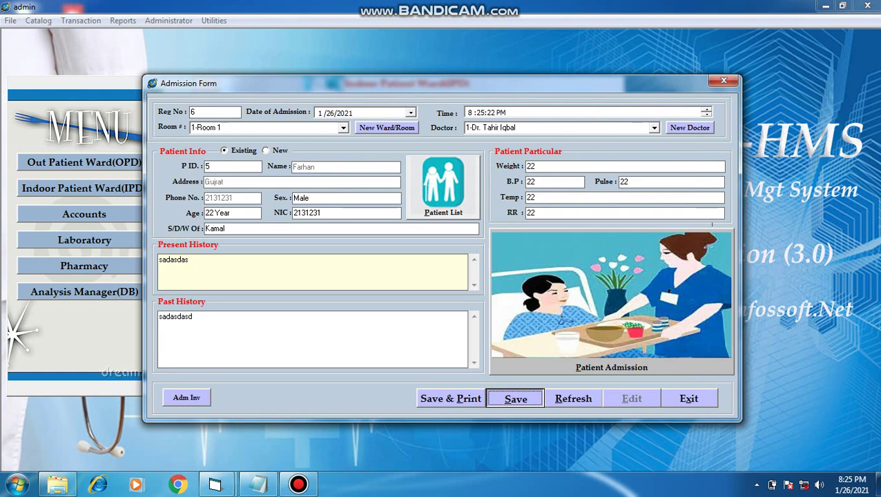
Preview the admission report for the last listed admission and read it through, then close the report and the admission form
left_click(186, 398)
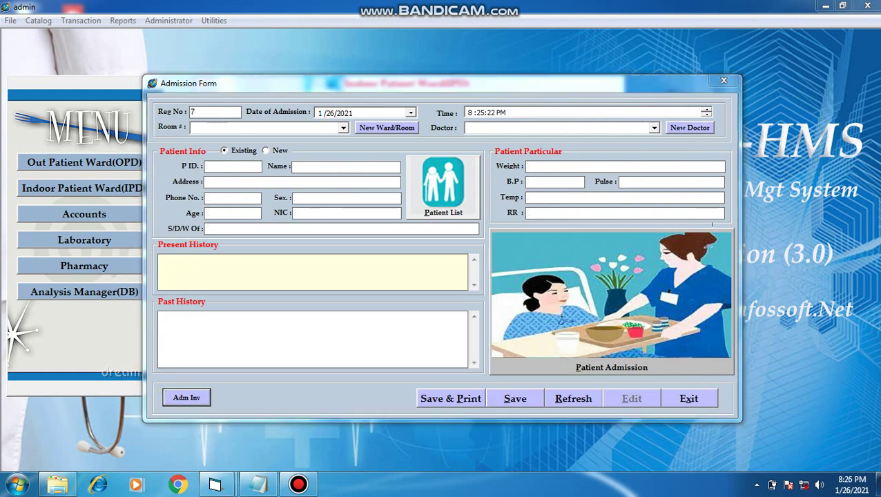
left_click(517, 243)
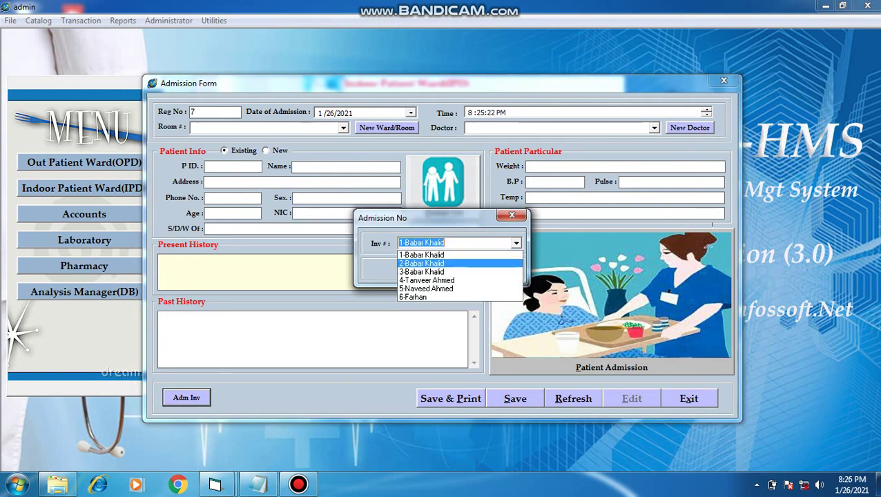
left_click(432, 298)
left_click(423, 268)
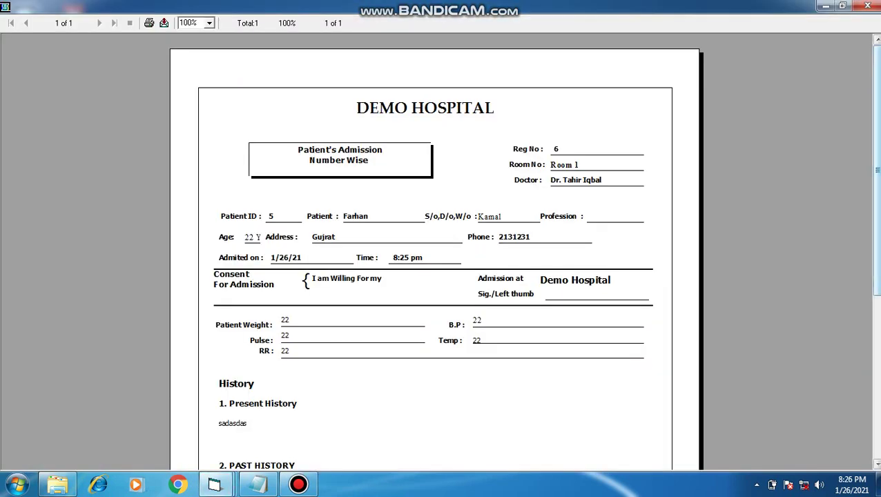
scroll(435, 276, "down", 2)
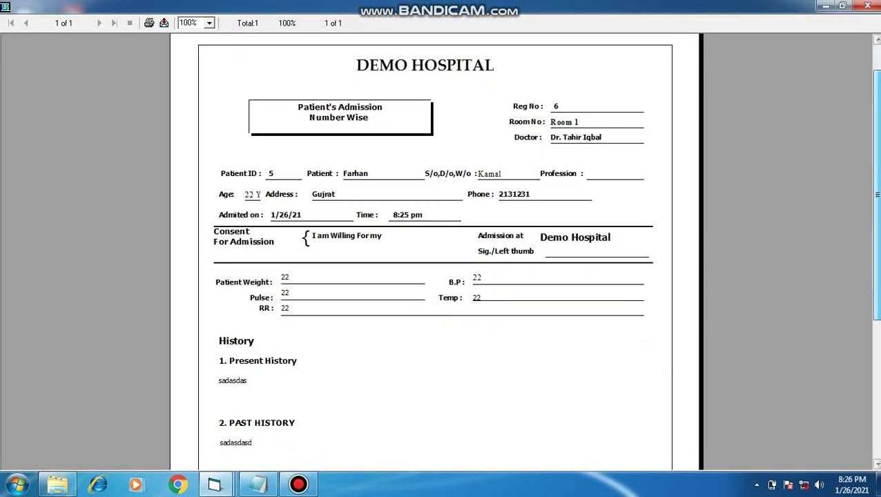
scroll(435, 276, "down", 3)
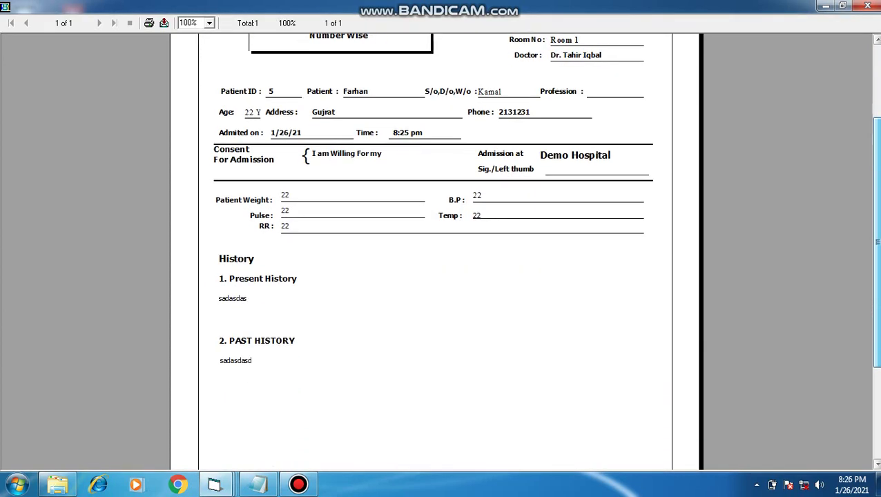
scroll(435, 276, "up", 3)
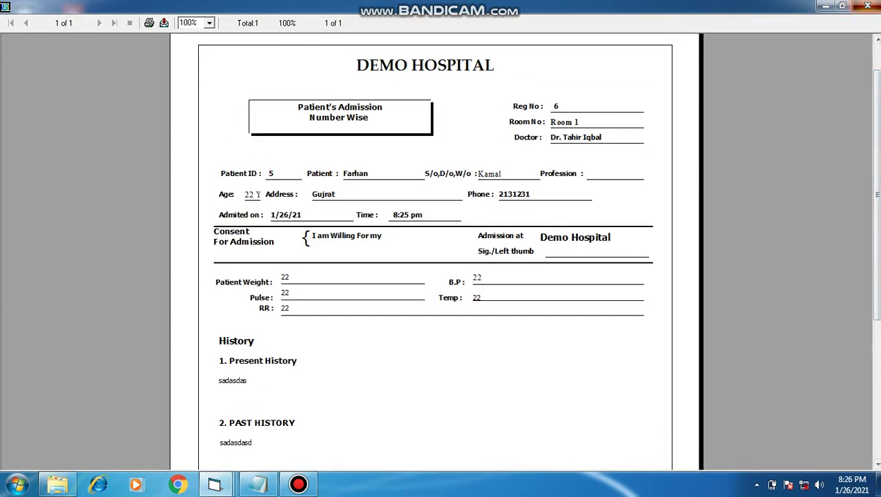
left_click(867, 5)
left_click(511, 214)
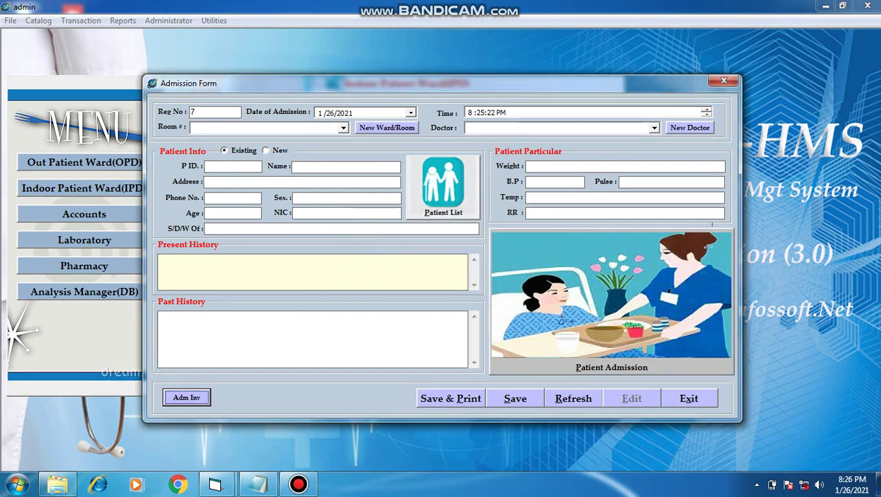
left_click(724, 80)
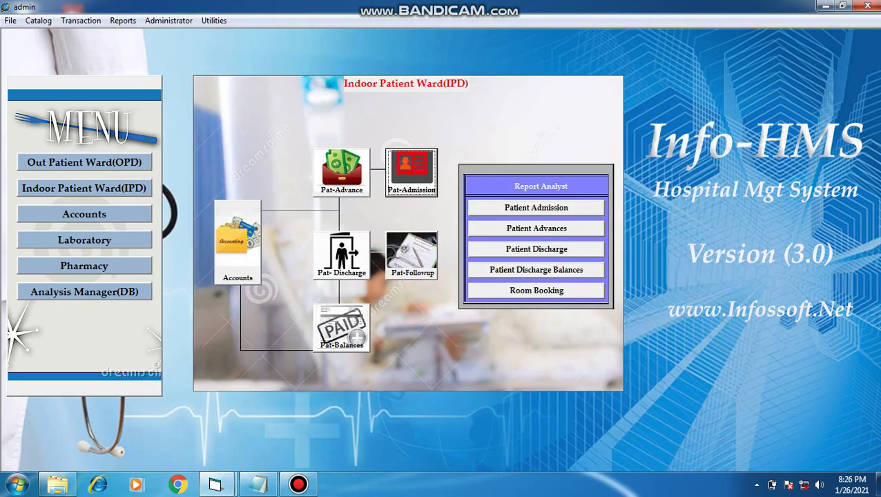
Record and save an advance payment of 250000 for the last listed admitted patient, then close the advance form
left_click(342, 170)
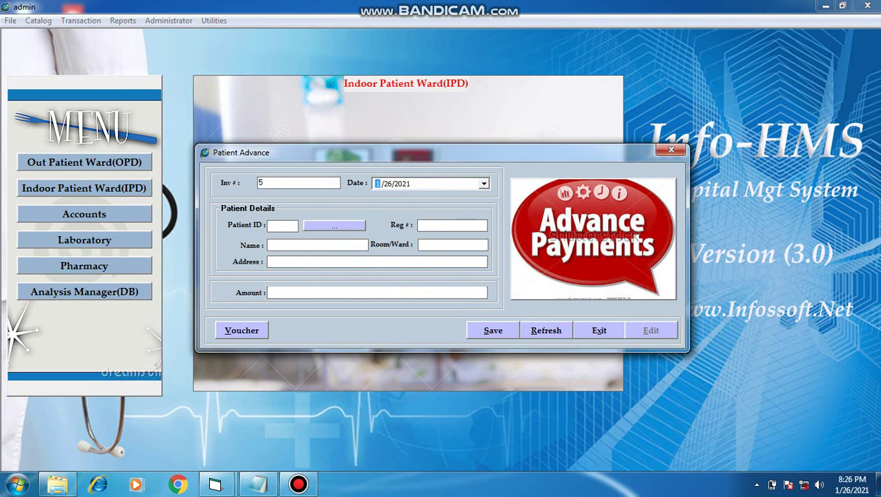
left_click(334, 226)
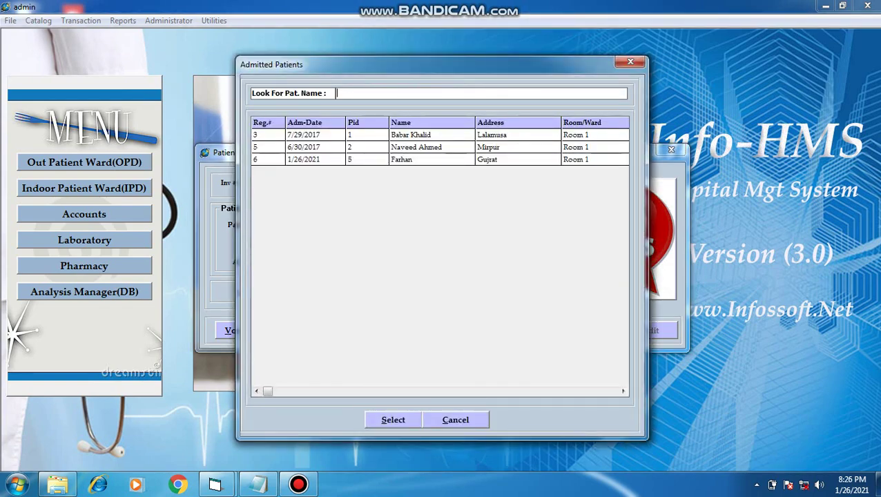
double_click(268, 159)
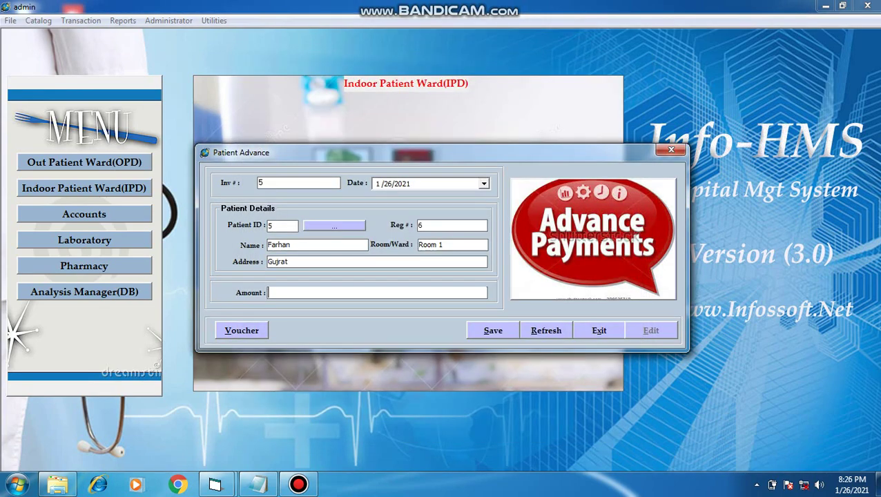
type("250000")
key("alt+s")
left_click(672, 150)
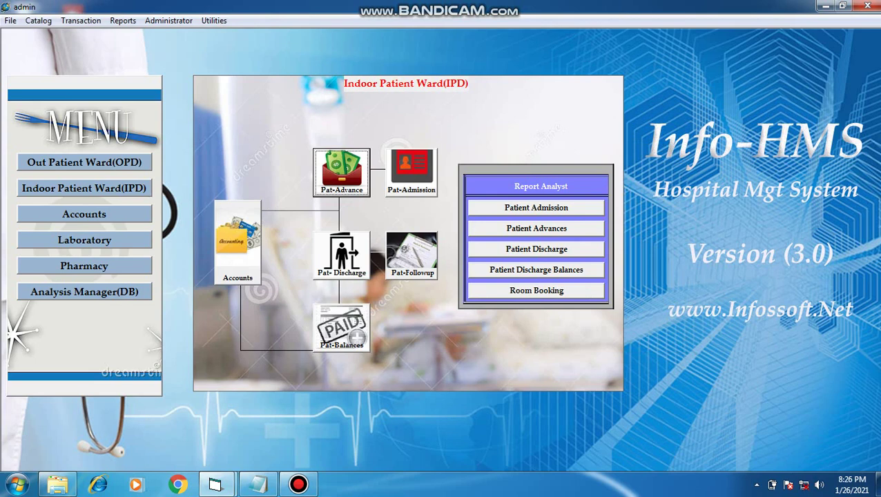
Start an OPD procedure fee entry with the first listed doctor and select the newly admitted indoor patient by searching "f"
left_click(84, 162)
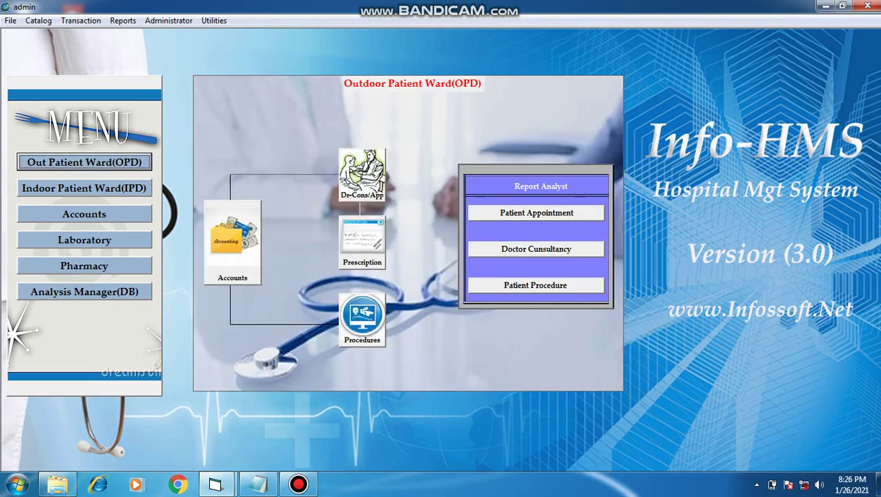
left_click(362, 318)
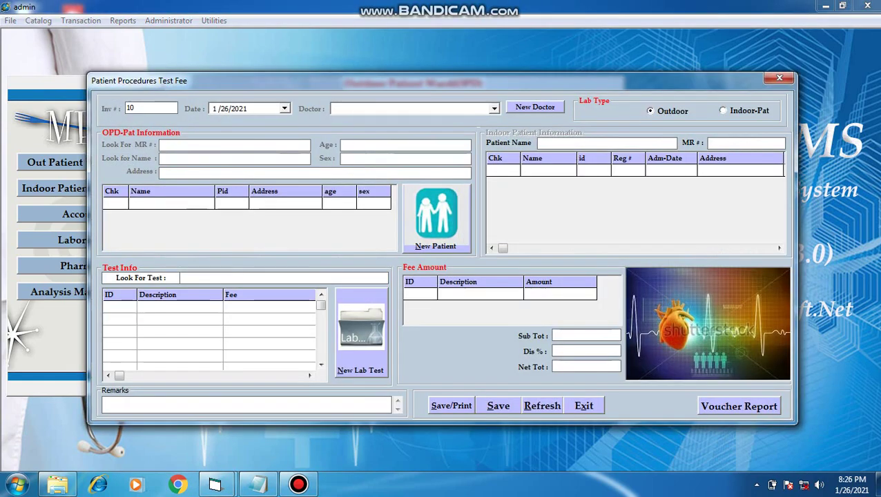
key("Down")
key("Tab")
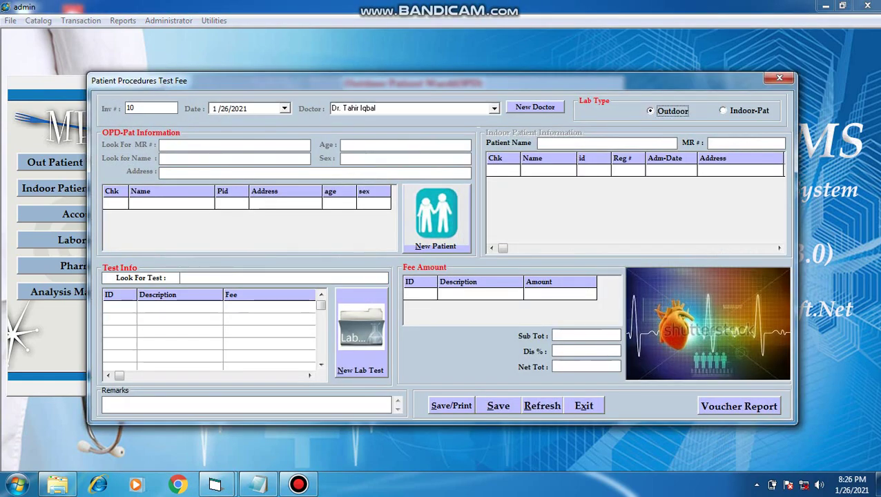
left_click(723, 111)
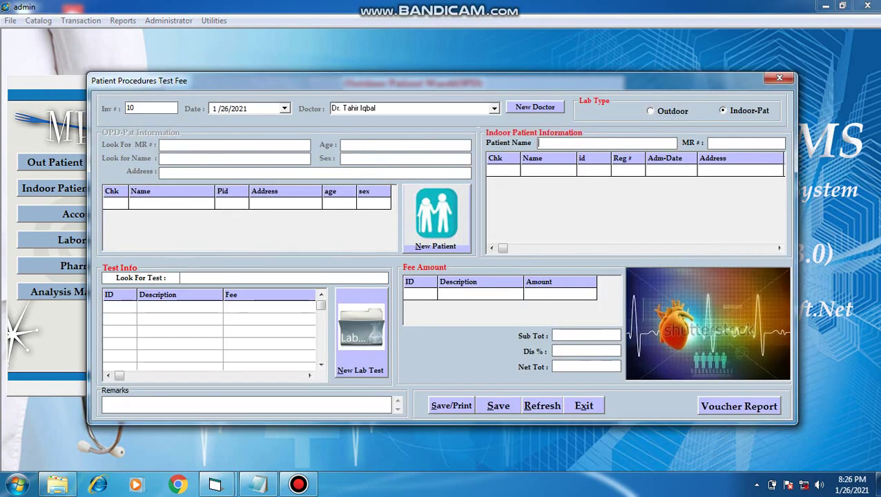
type("f")
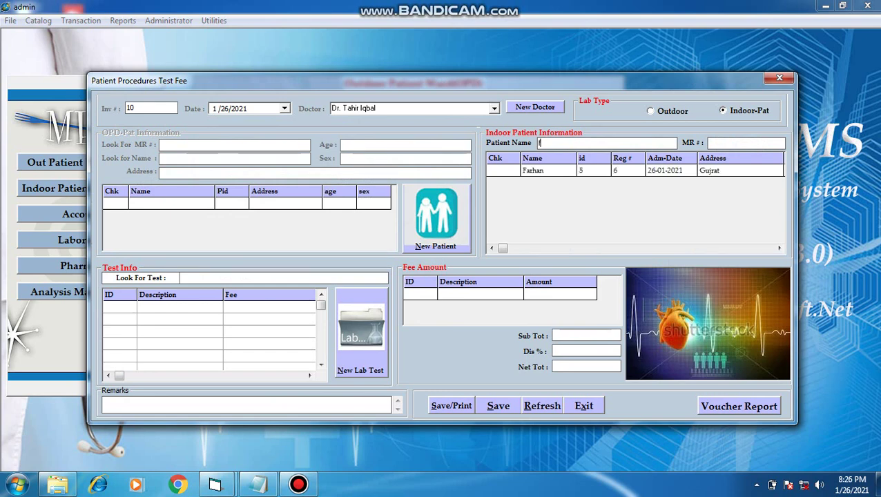
key("Down")
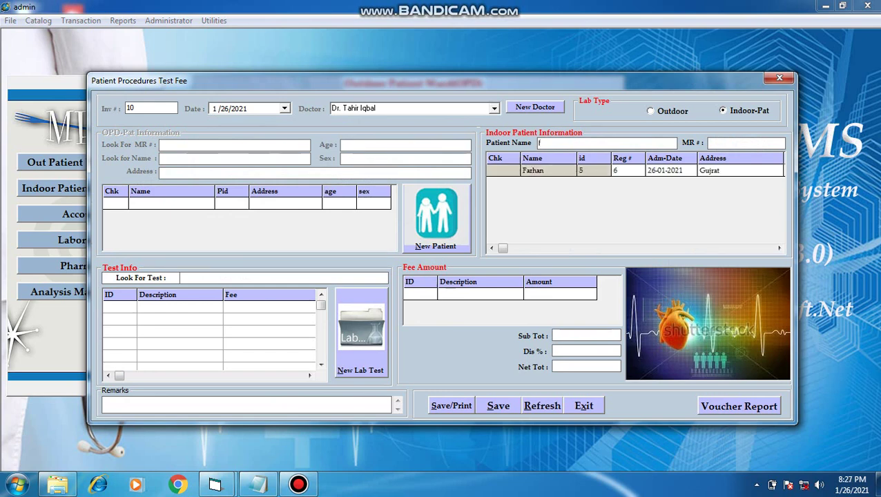
key("Return")
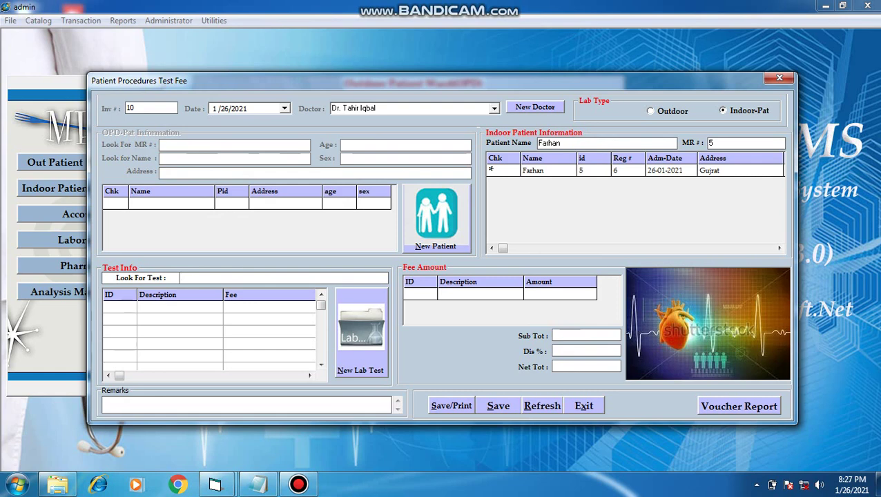
Add the MRI and Ultrasound procedures to the patient's fee entry, save it and close the procedure form
type("m")
key("Return")
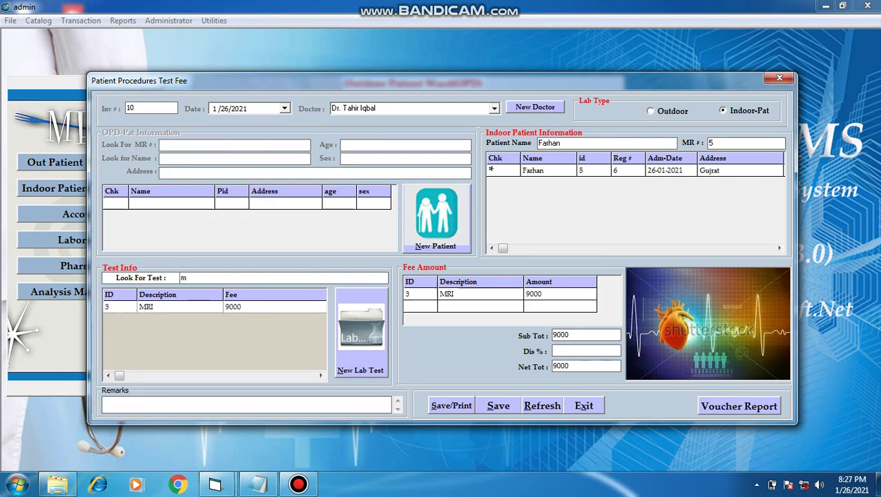
key("BackSpace")
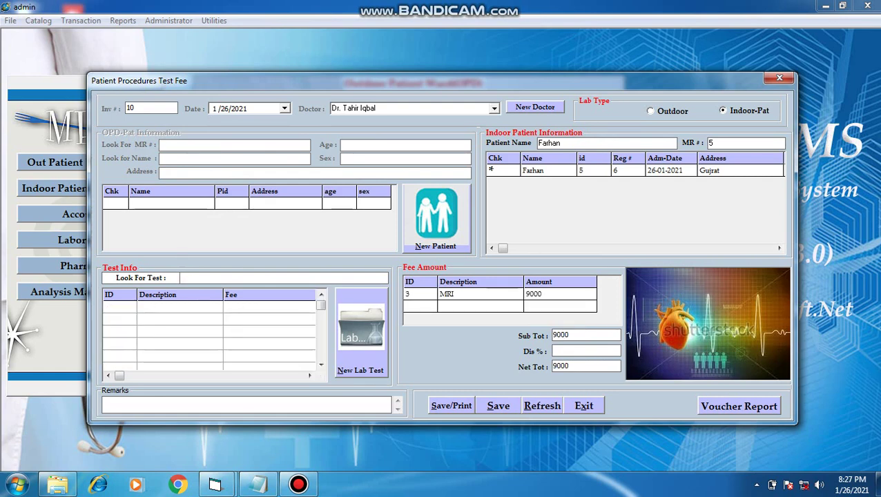
type("u")
key("Down")
key("Return")
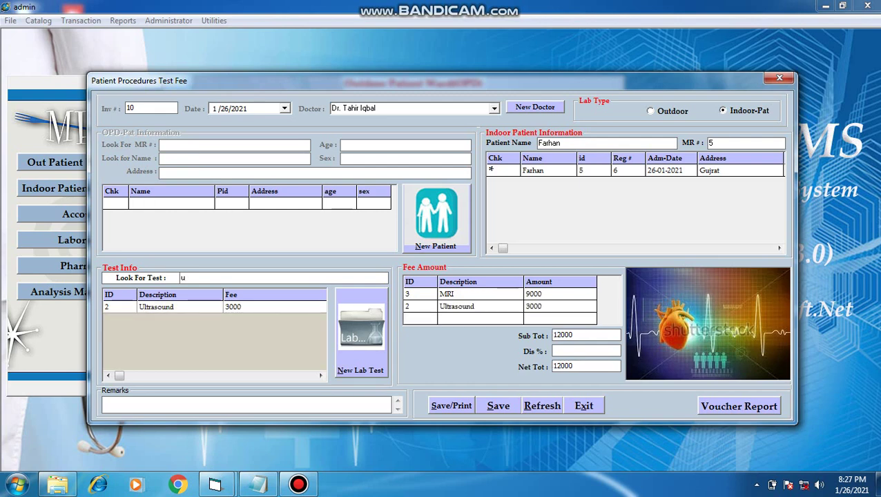
left_click(498, 407)
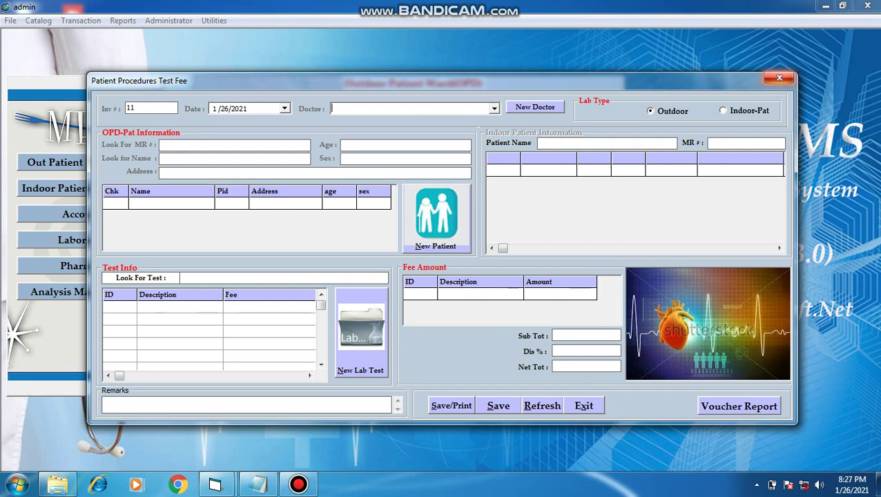
left_click(779, 78)
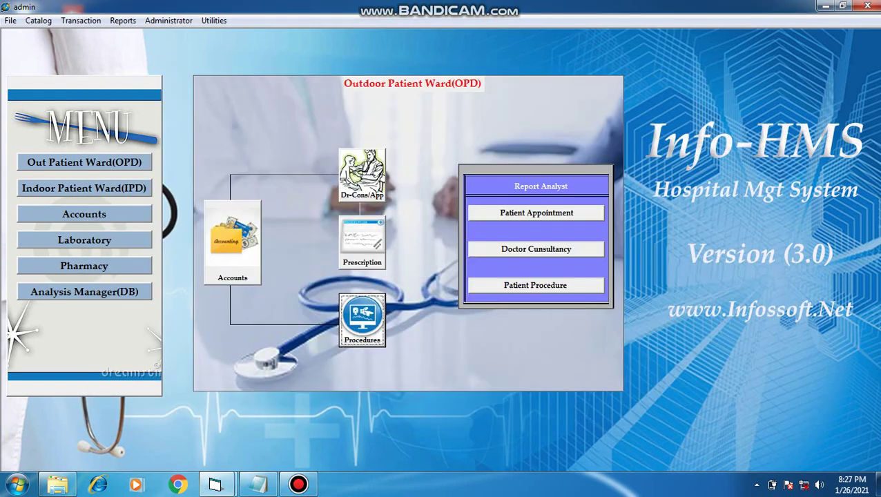
Start a laboratory receipt with the first listed doctor for the newly admitted indoor patient, found by searching "f"
left_click(84, 239)
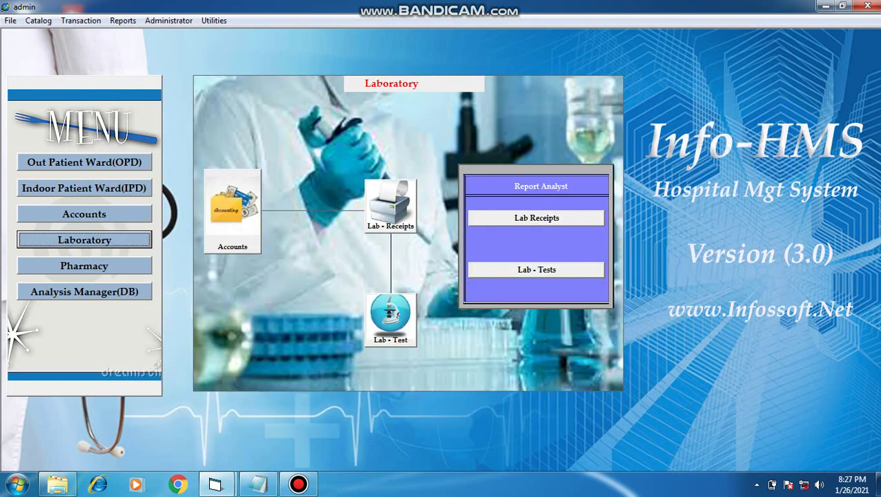
left_click(391, 205)
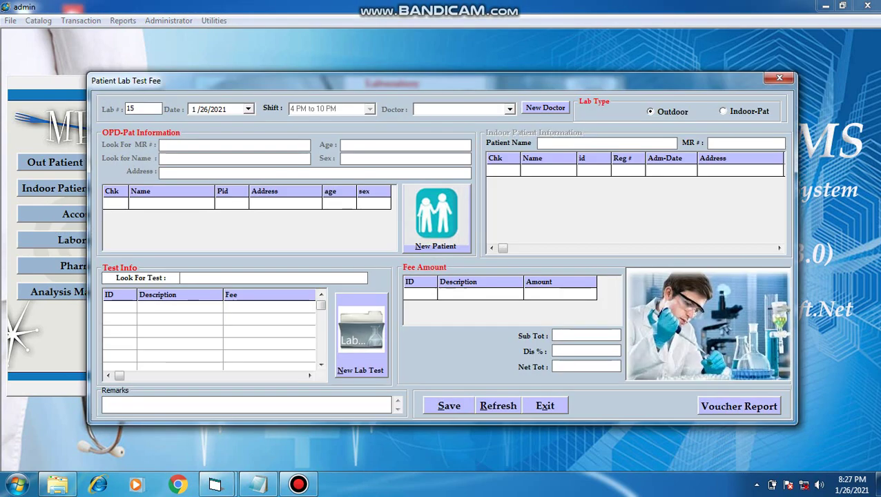
key("Down")
key("Tab")
key("Right")
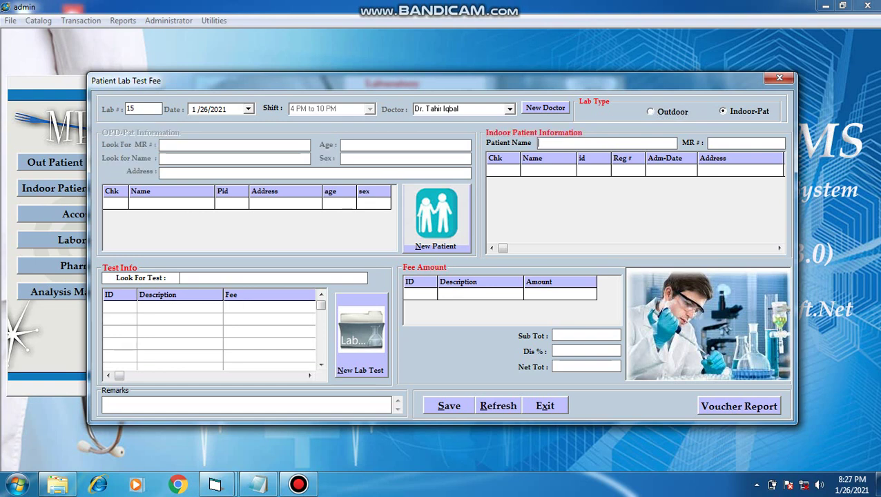
key("Tab")
type("f")
key("Tab")
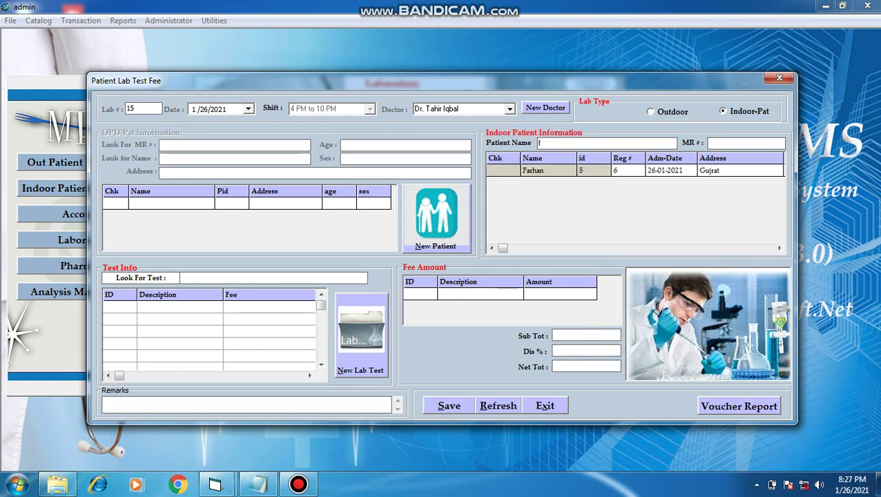
key("Return")
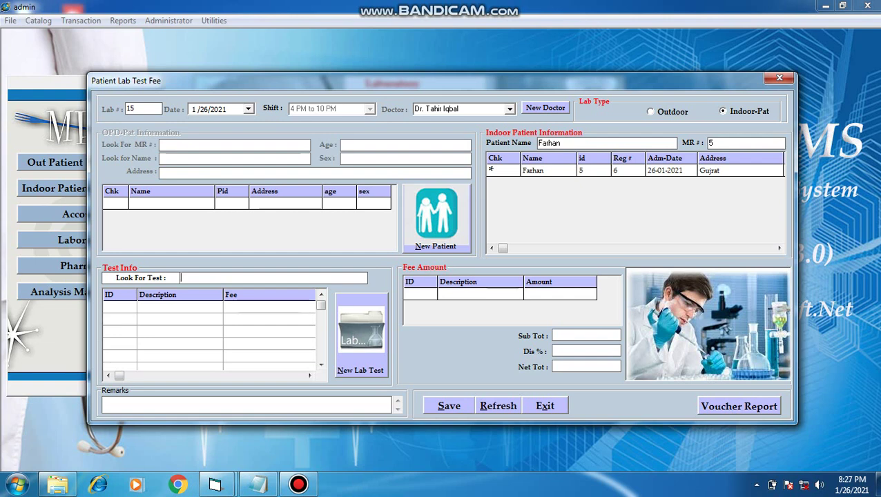
Add the CBC and CP tests to the indoor patient's lab receipt and save it
type("c")
key("Down")
key("Return")
key("Down")
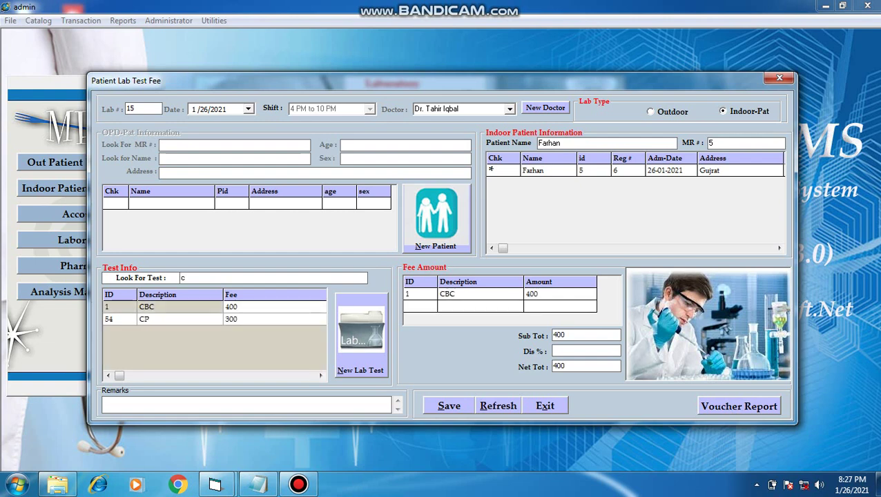
key("Down")
key("Return")
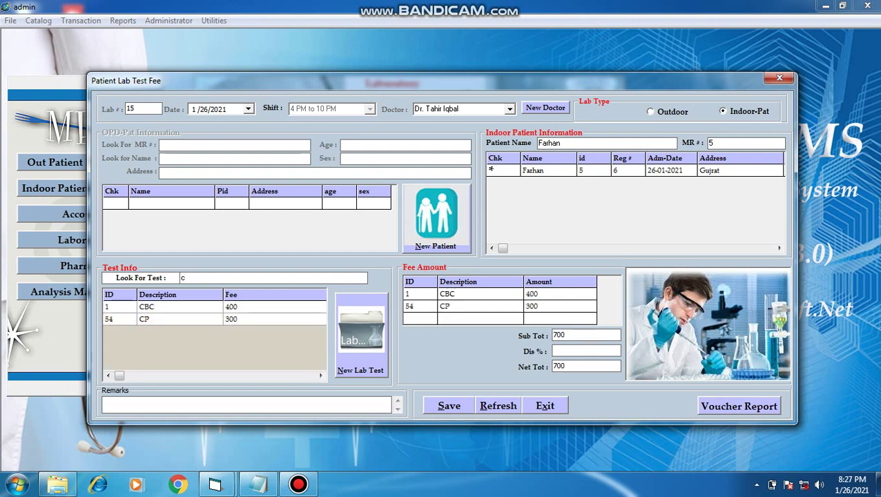
key("alt+s")
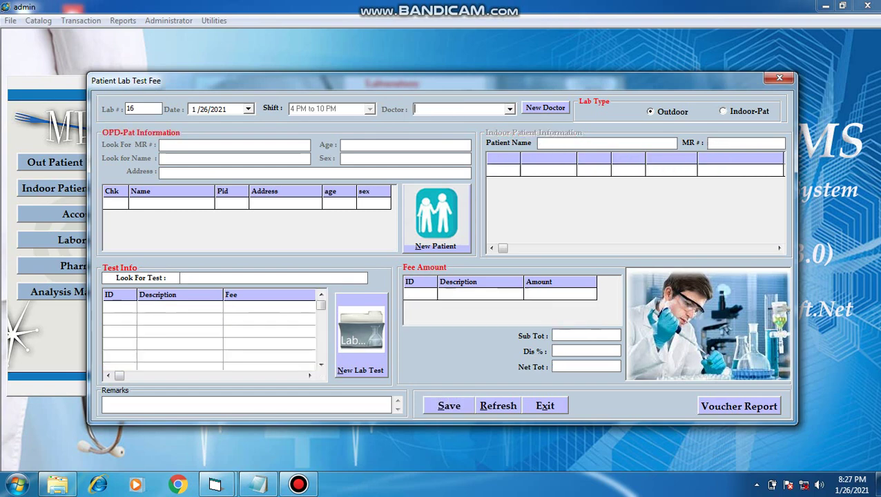
Close the lab fee form and start an indoor-patient pharmacy sale for the newly admitted patient, found by searching "f"
key("alt+x")
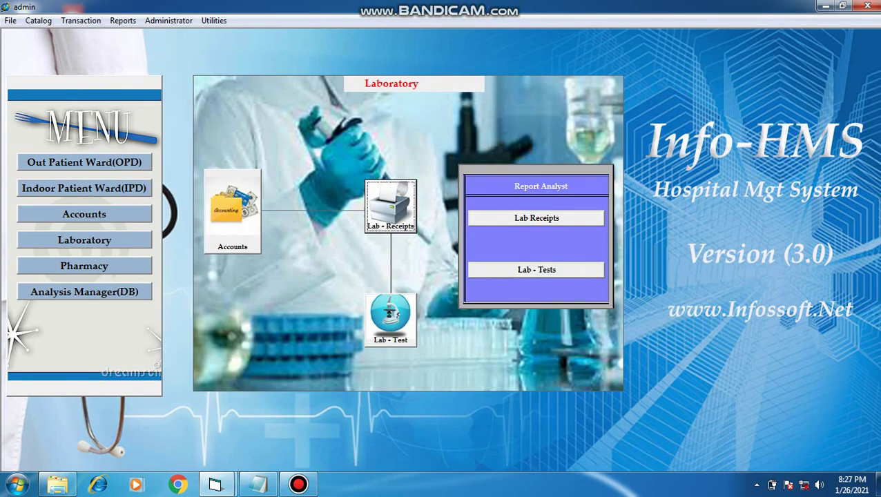
left_click(83, 188)
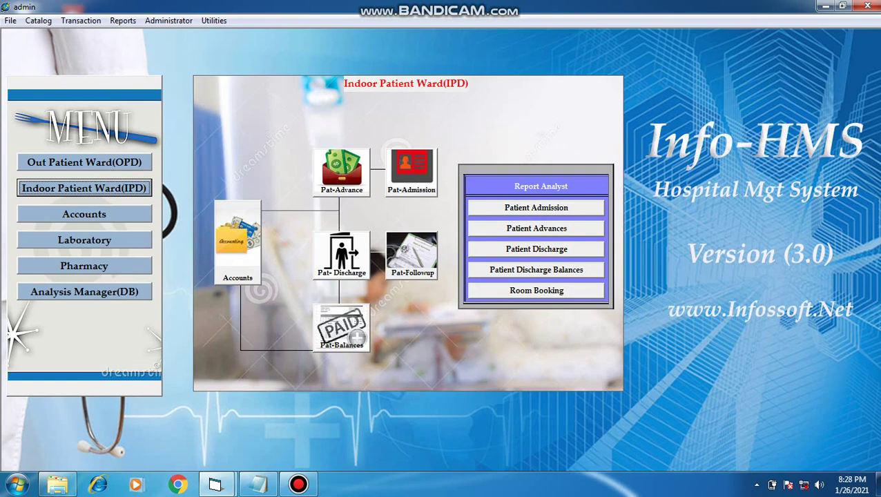
left_click(84, 265)
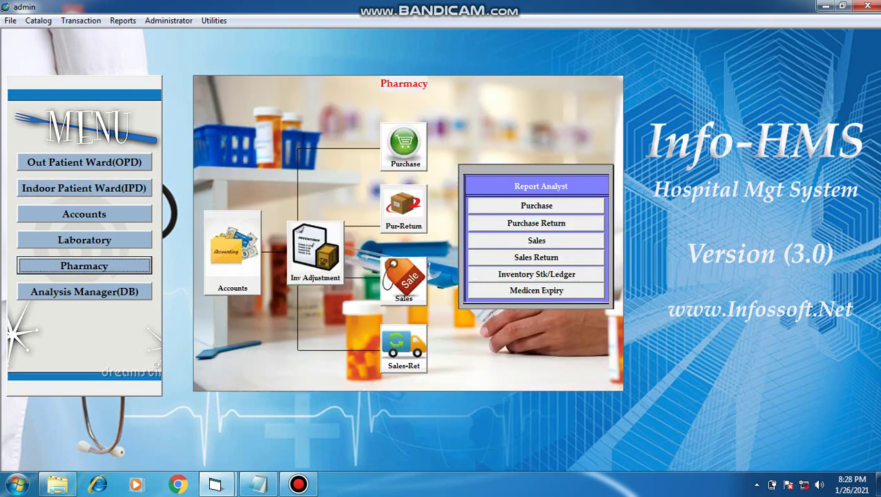
left_click(404, 280)
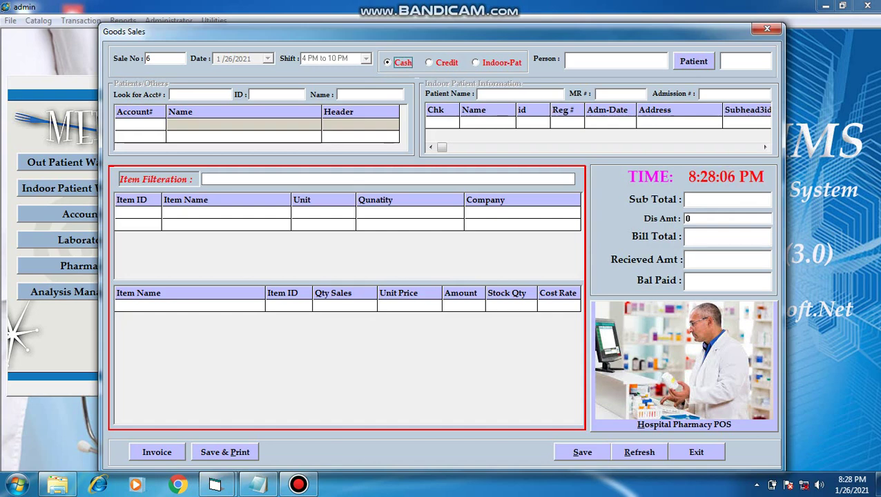
key("Right")
key("Right")
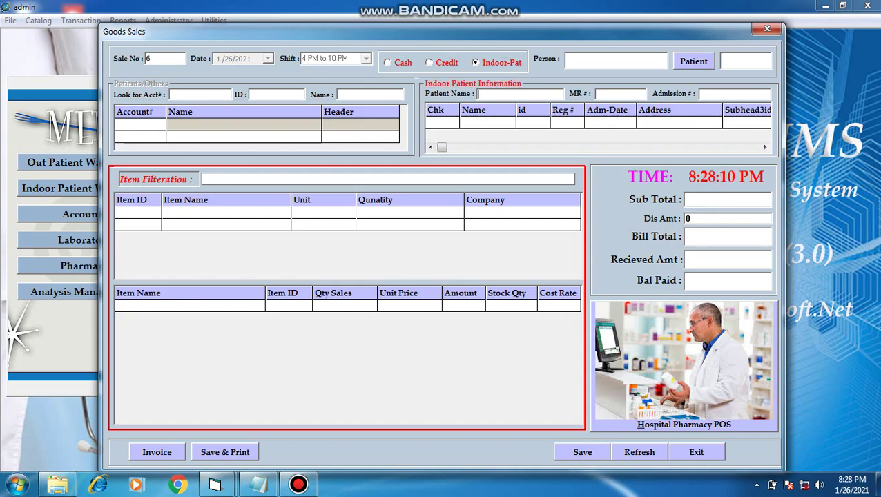
key("Return")
key("Down")
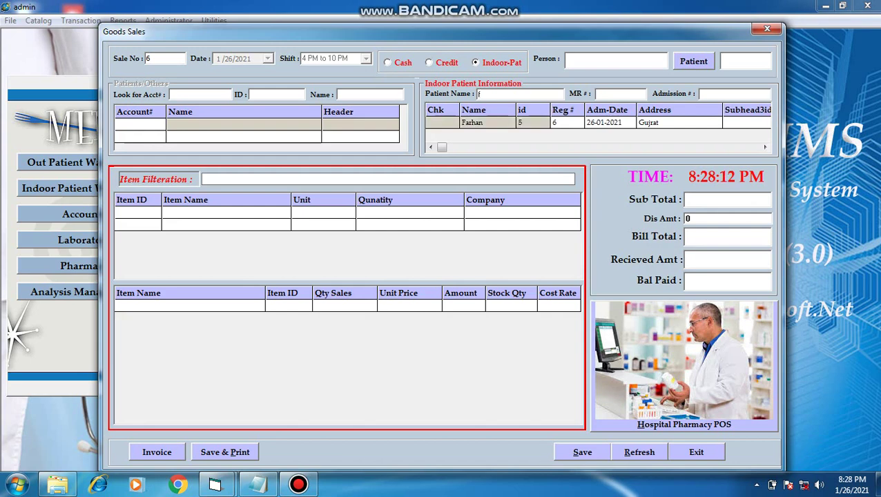
key("Return")
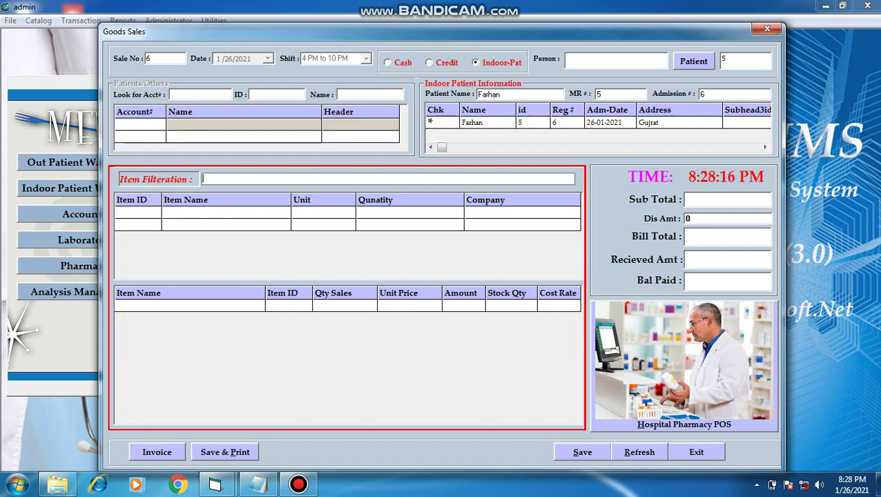
Filter the pharmacy items by "a" and add acne wash soop to the sale with a quantity of 1
left_click(206, 179)
type("a")
key("BackSpace")
type("a")
key("Down")
key("Return")
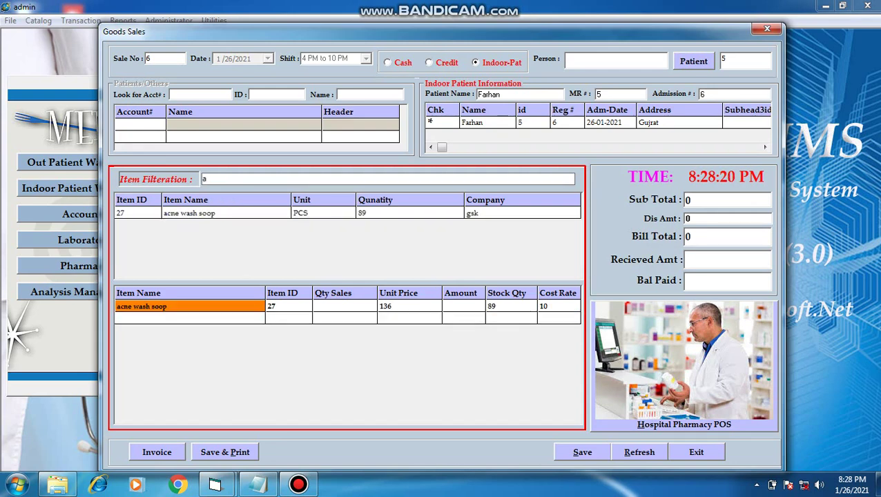
key("Right")
key("Right")
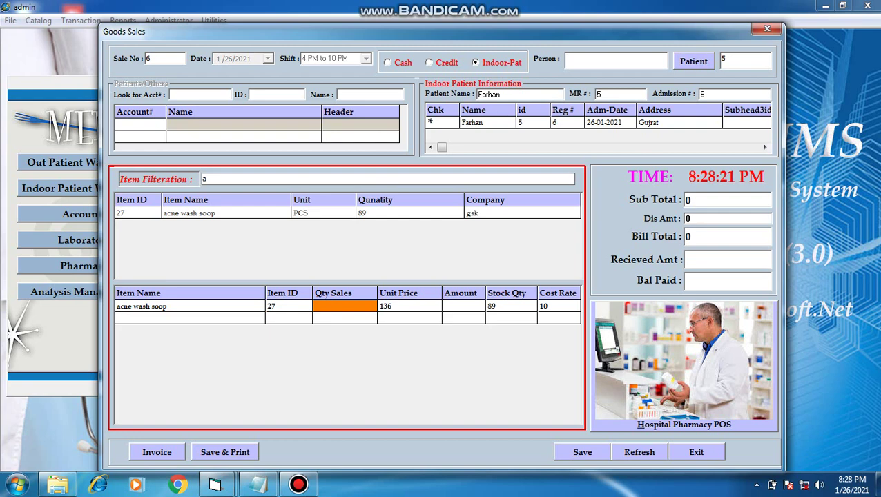
type("1")
key("Return")
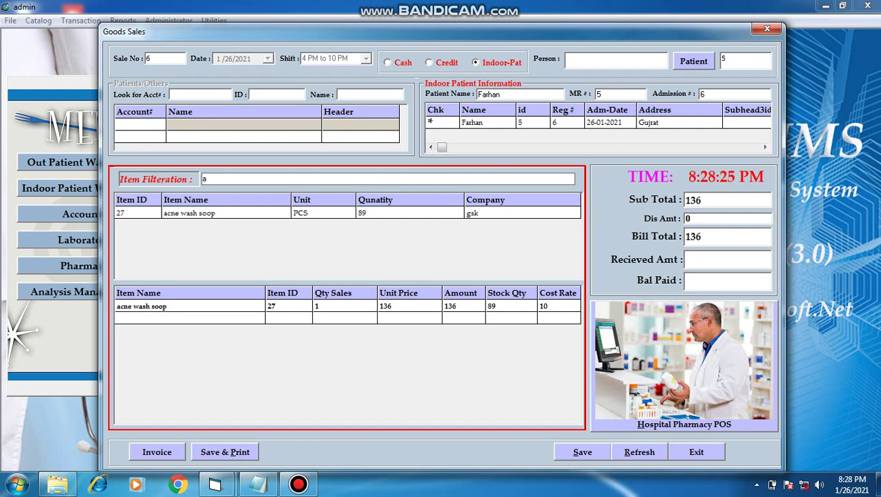
Filter the items by "b" and add BETNOVATE -N CREAM 10G to the sale with a quantity of 1
key("BackSpace")
type("b")
key("Return")
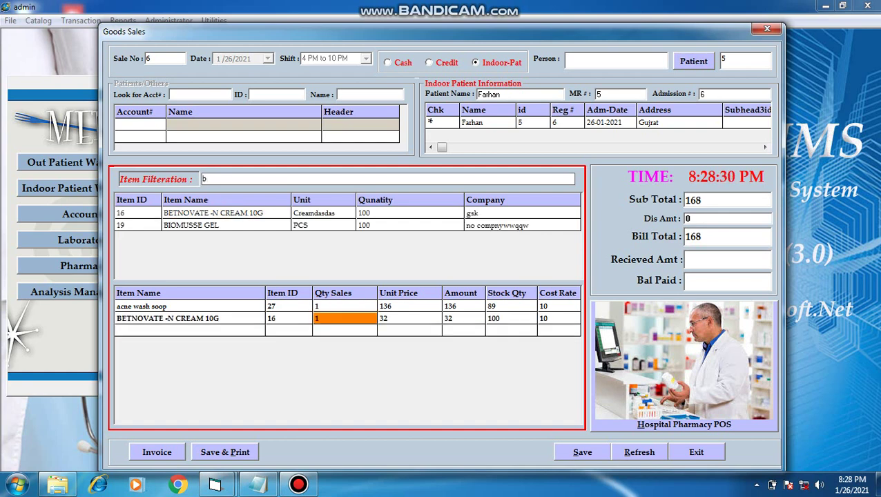
Enter 168 as the received amount, save the pharmacy sale and close the sales form
left_click(727, 260)
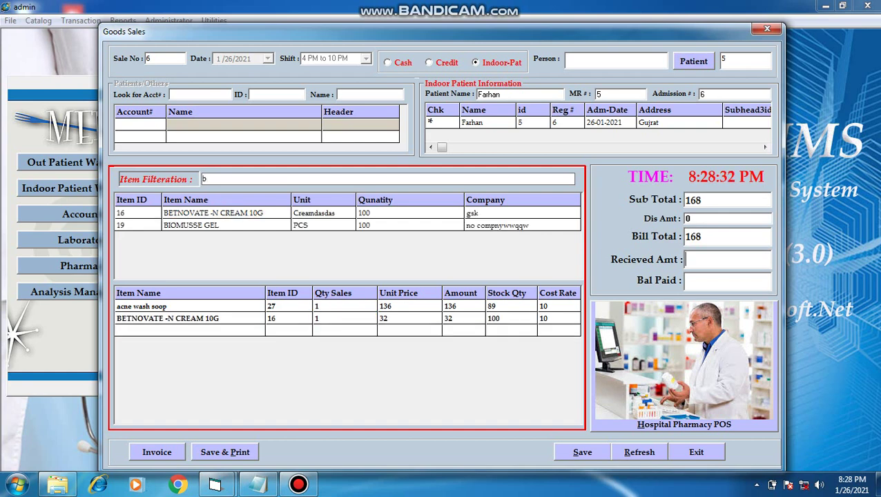
type("168")
key("Return")
key("Return")
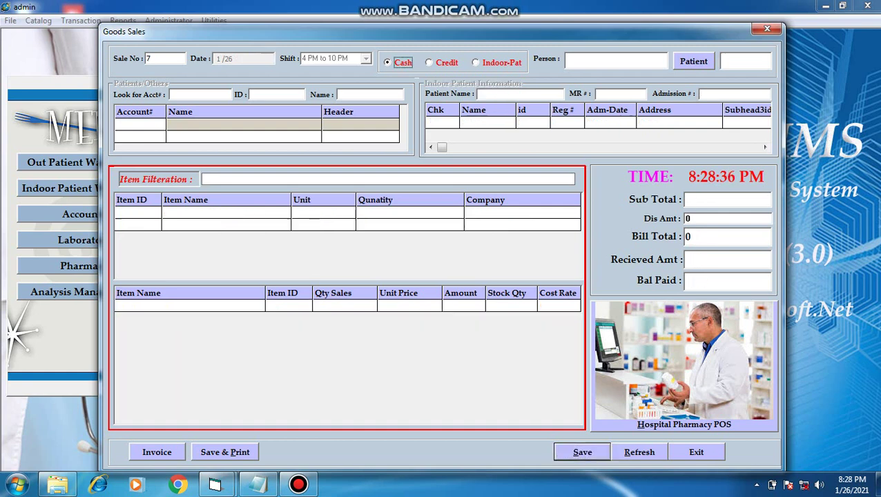
key("Escape")
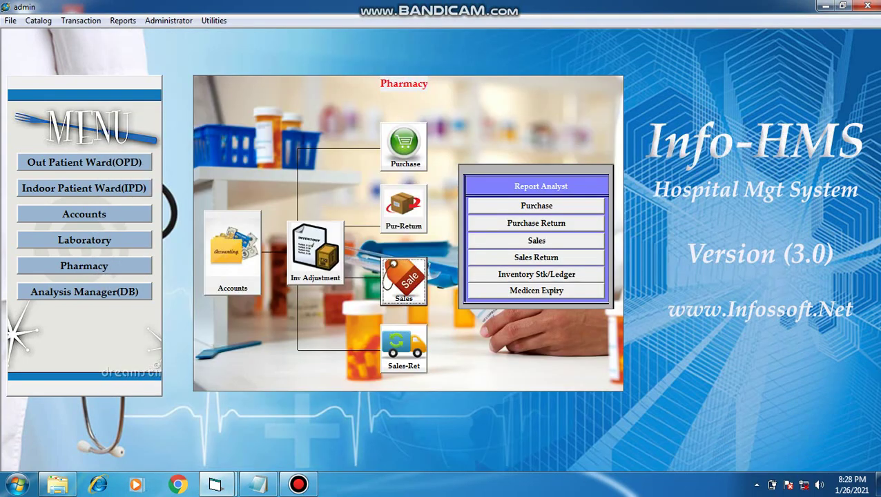
Open the indoor ward's patient discharge selection list
left_click(84, 189)
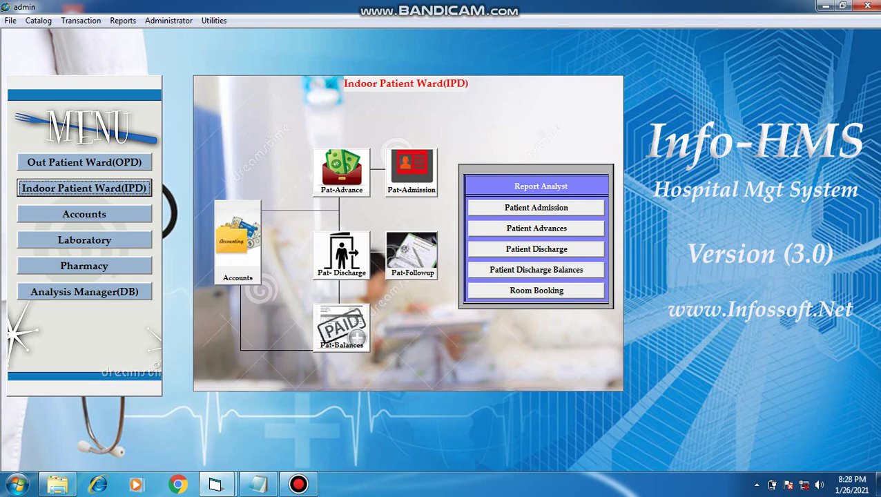
left_click(342, 255)
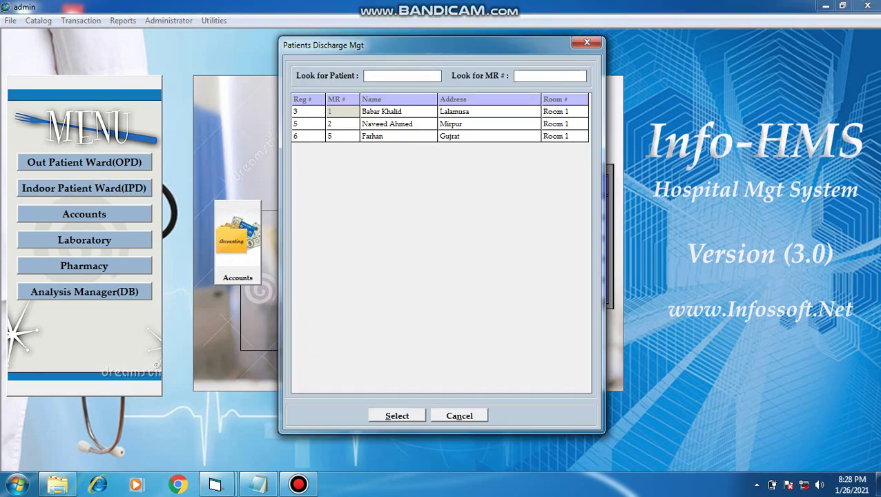